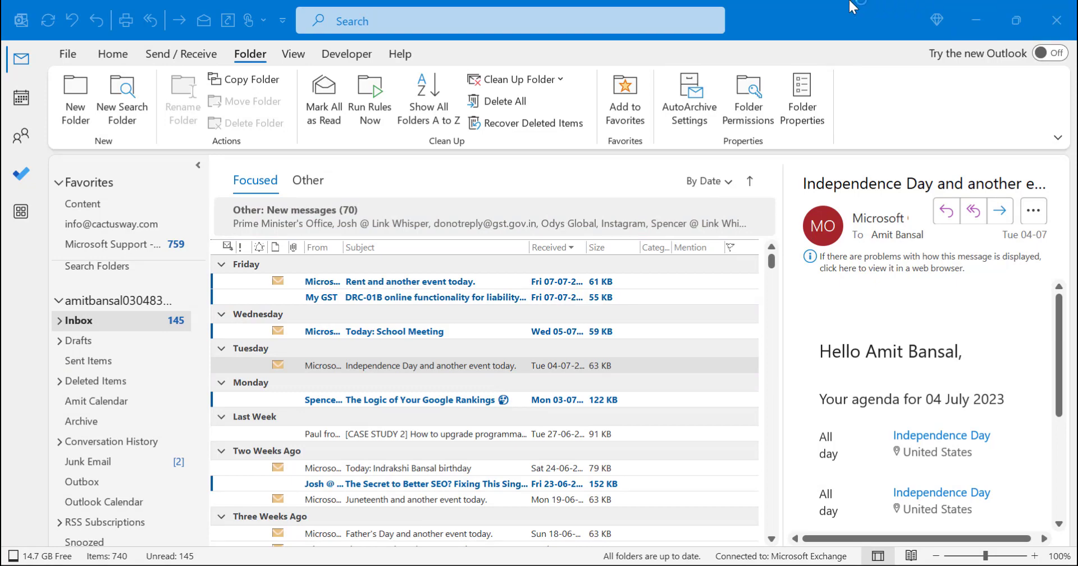
Open the Manage Quick Steps dialog and view the types of new quick step on offer
{"action": "left_click", "coordinate": [115, 54]}
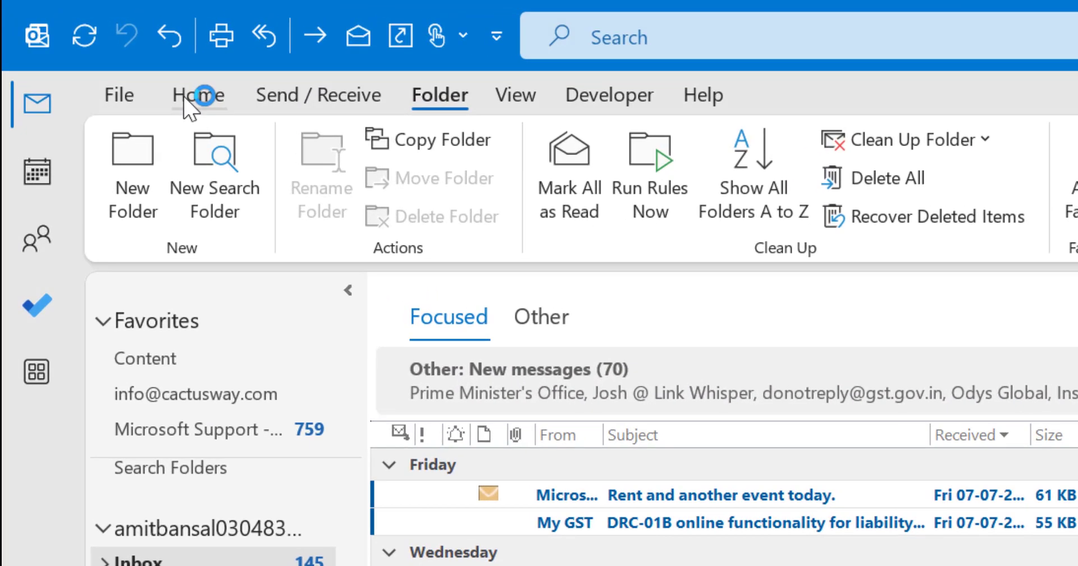
{"action": "left_click", "coordinate": [162, 74]}
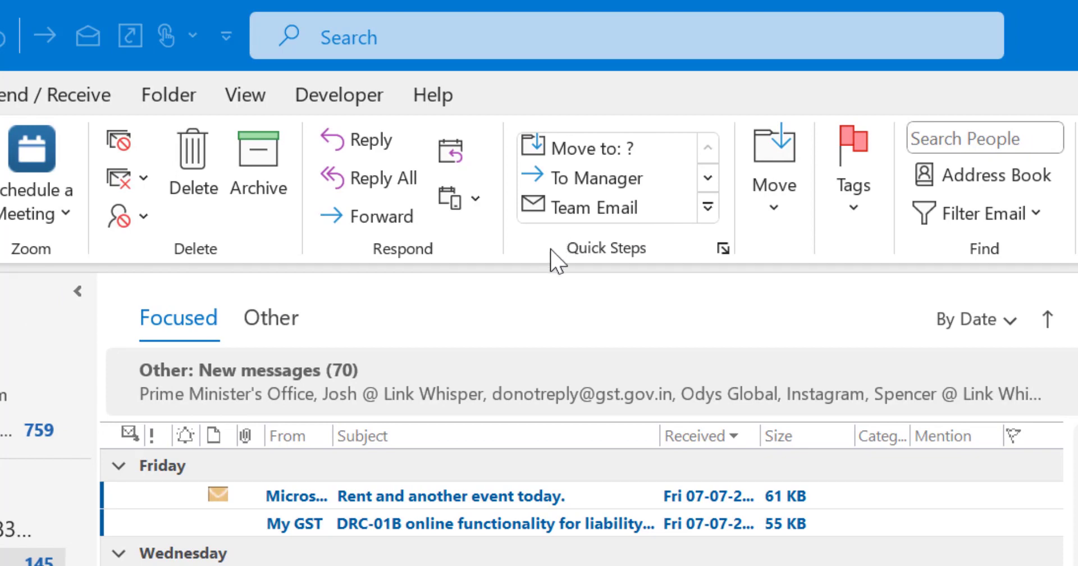
{"action": "left_click", "coordinate": [723, 250]}
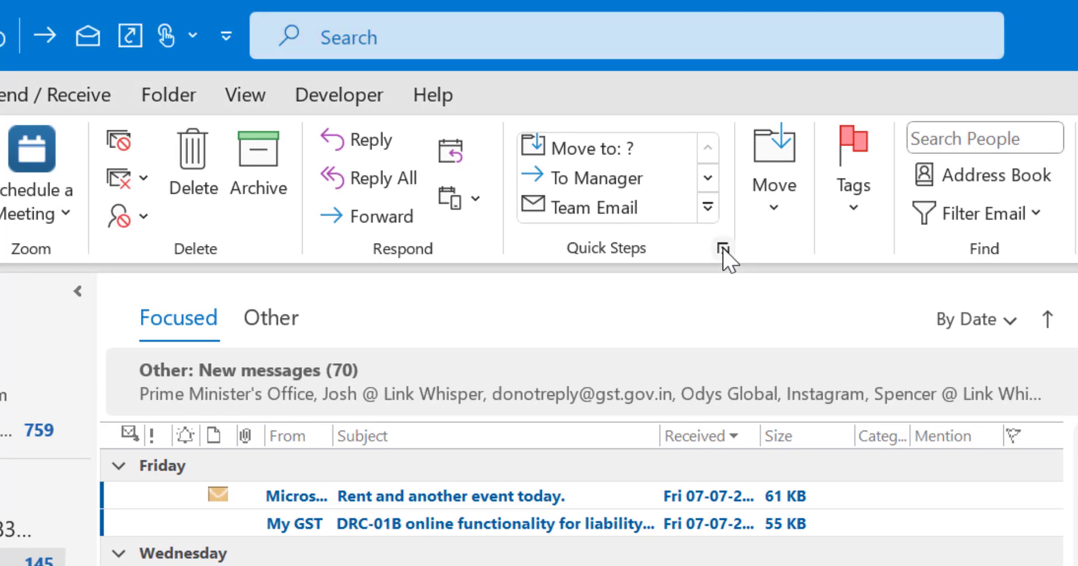
{"action": "left_click", "coordinate": [723, 250]}
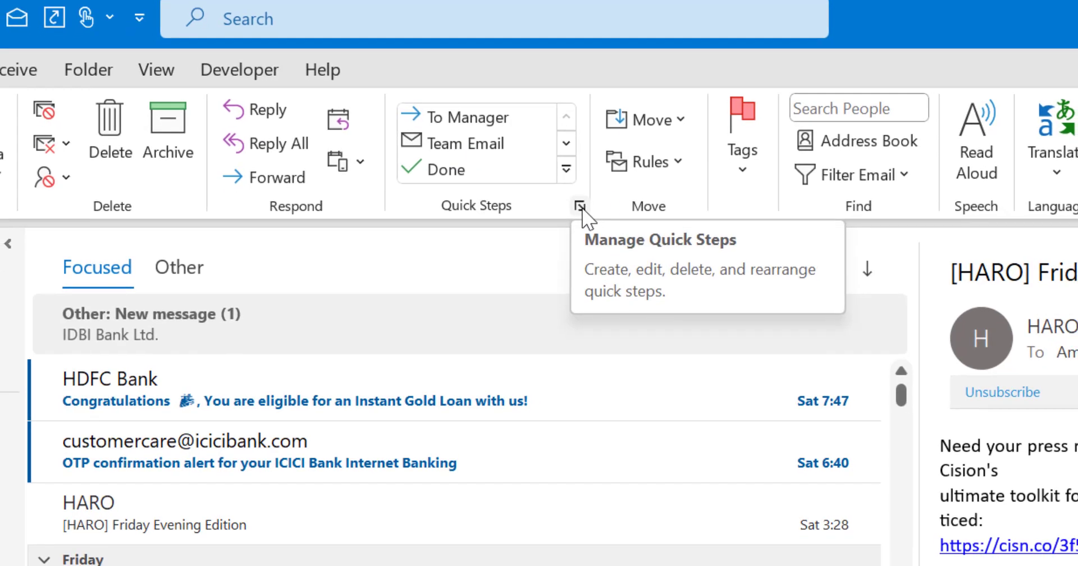
{"action": "left_click", "coordinate": [581, 207]}
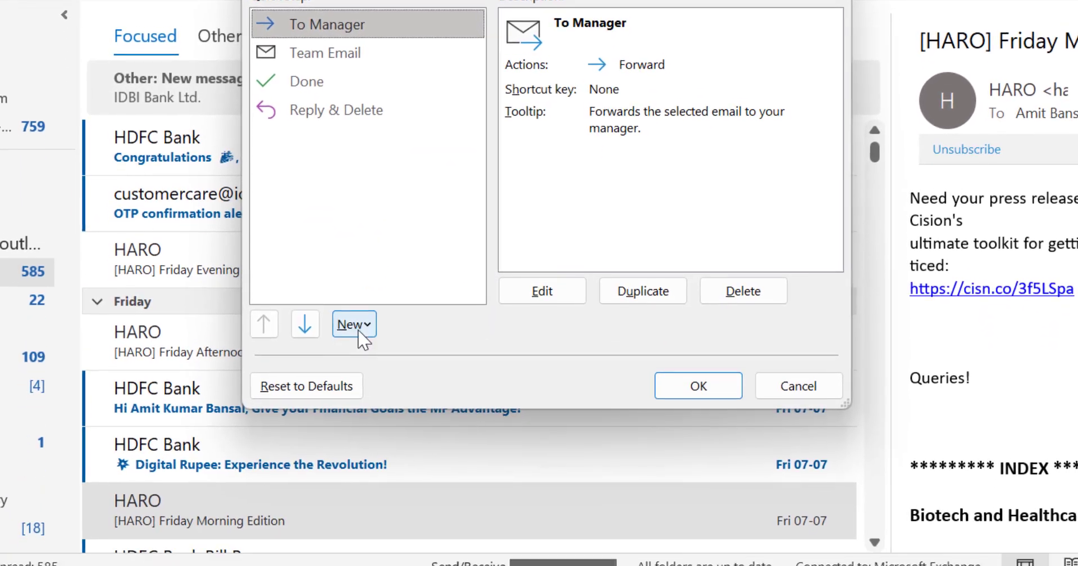
{"action": "left_click", "coordinate": [348, 424]}
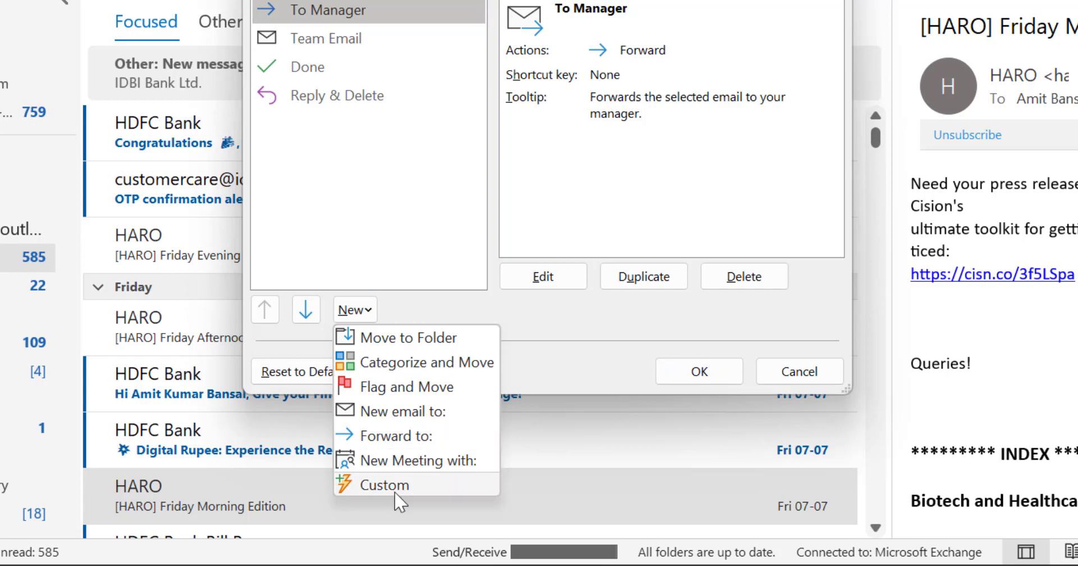
{"action": "left_click", "coordinate": [402, 227]}
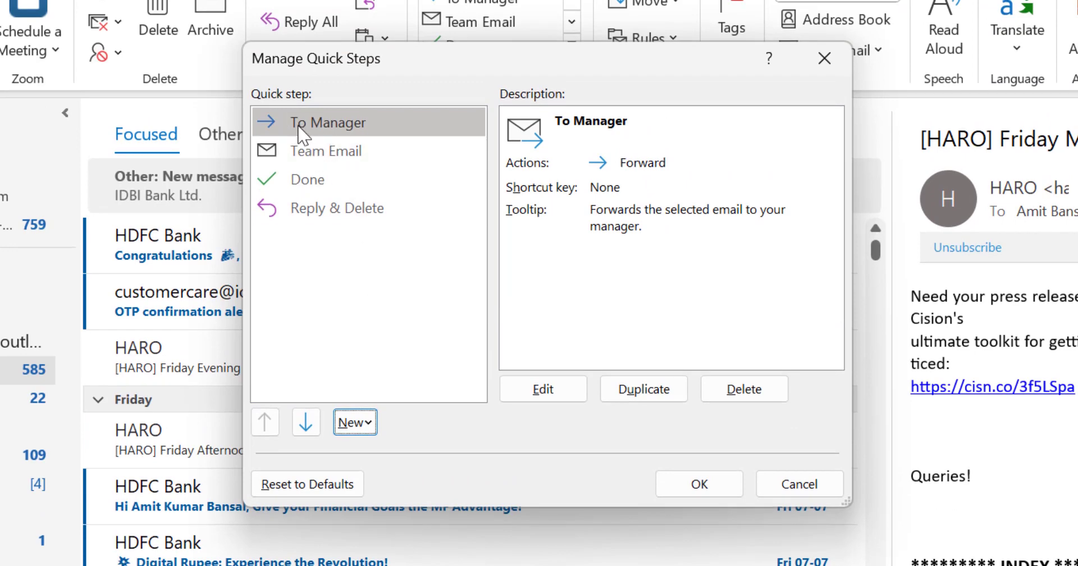
Open the To Manager quick step for editing and replace its name with the recipient's first name
{"action": "left_click", "coordinate": [361, 124]}
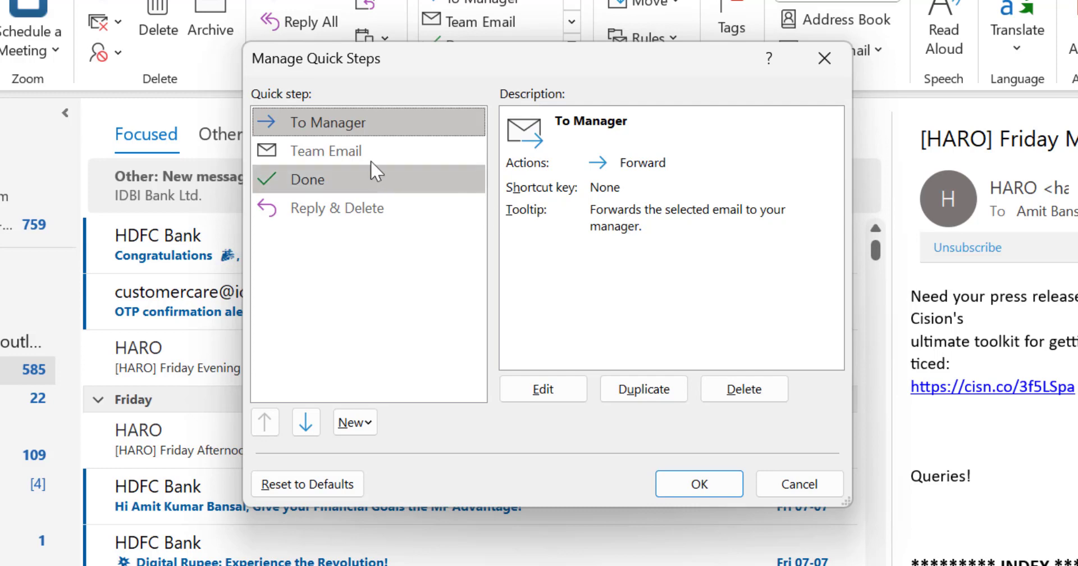
{"action": "left_click", "coordinate": [550, 393]}
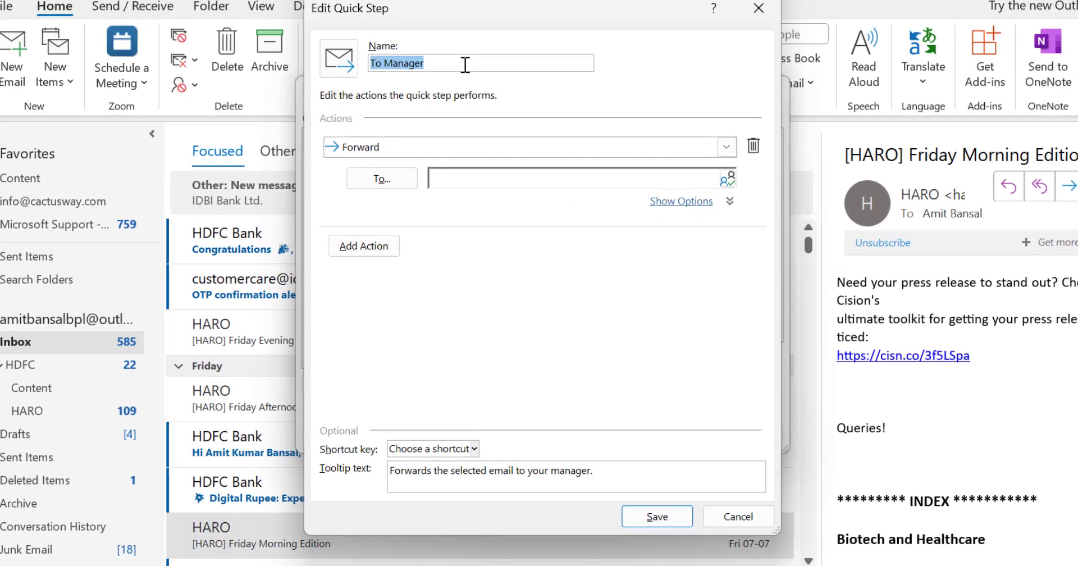
{"action": "left_click", "coordinate": [452, 28]}
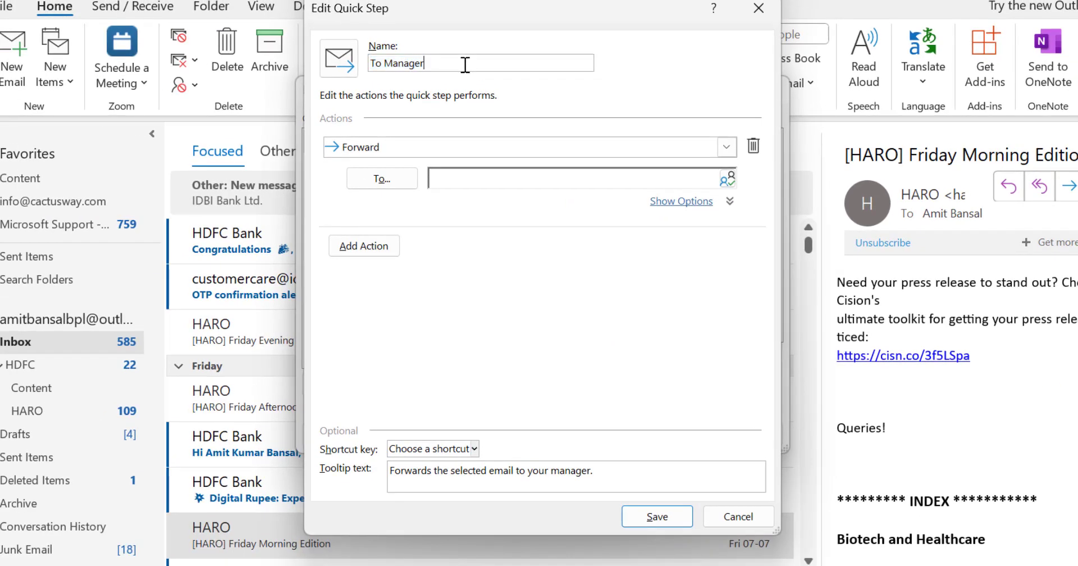
{"action": "key", "text": "ctrl+a"}
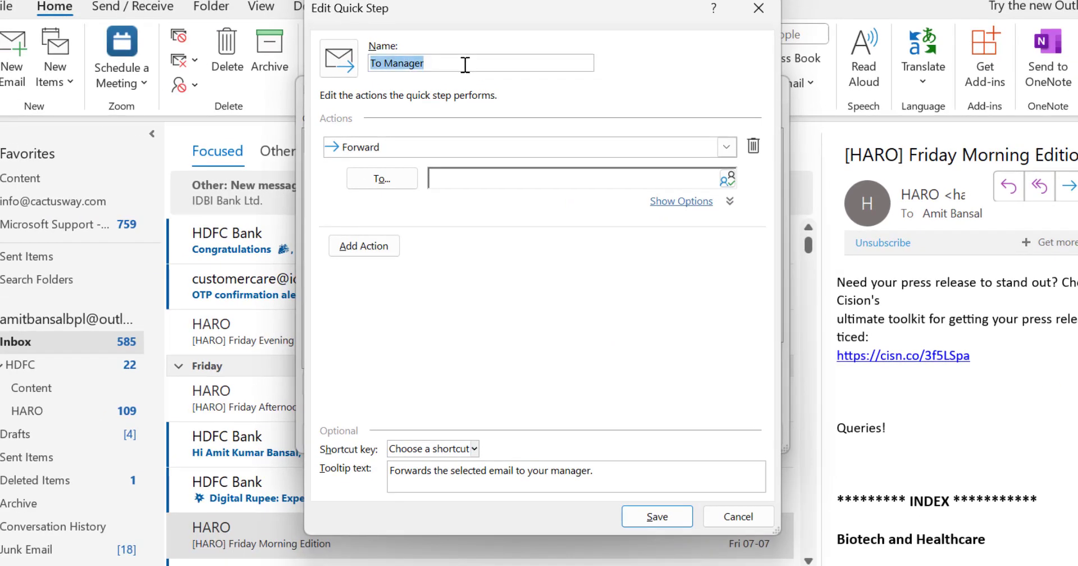
{"action": "type", "text": "Deepak"}
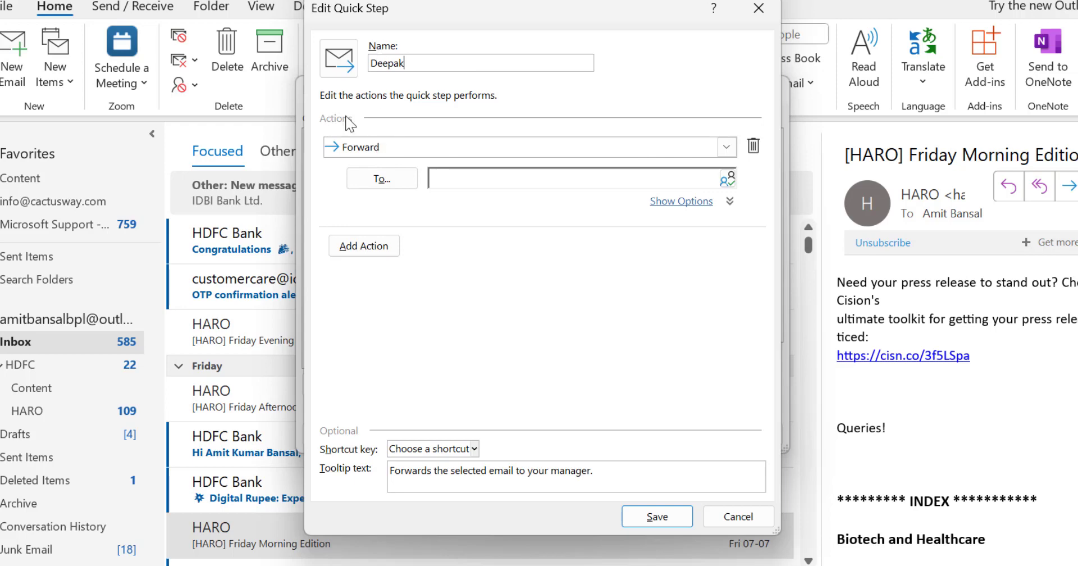
Browse the Contacts address book for the Forward action's recipient, then close it without choosing anyone
{"action": "left_click", "coordinate": [499, 182]}
{"action": "left_click", "coordinate": [382, 180]}
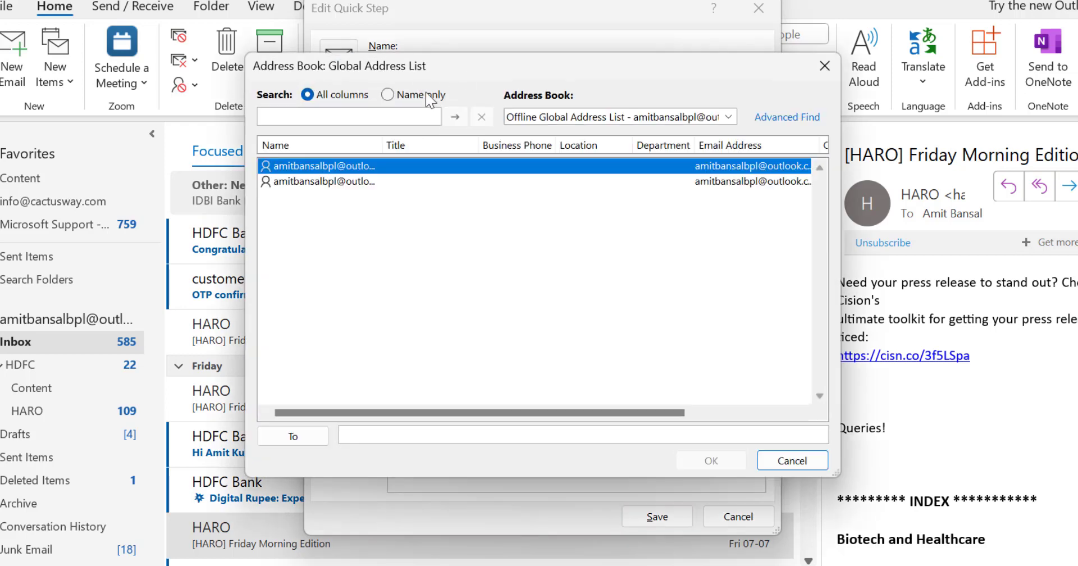
{"action": "left_click", "coordinate": [640, 118]}
{"action": "left_click", "coordinate": [585, 189]}
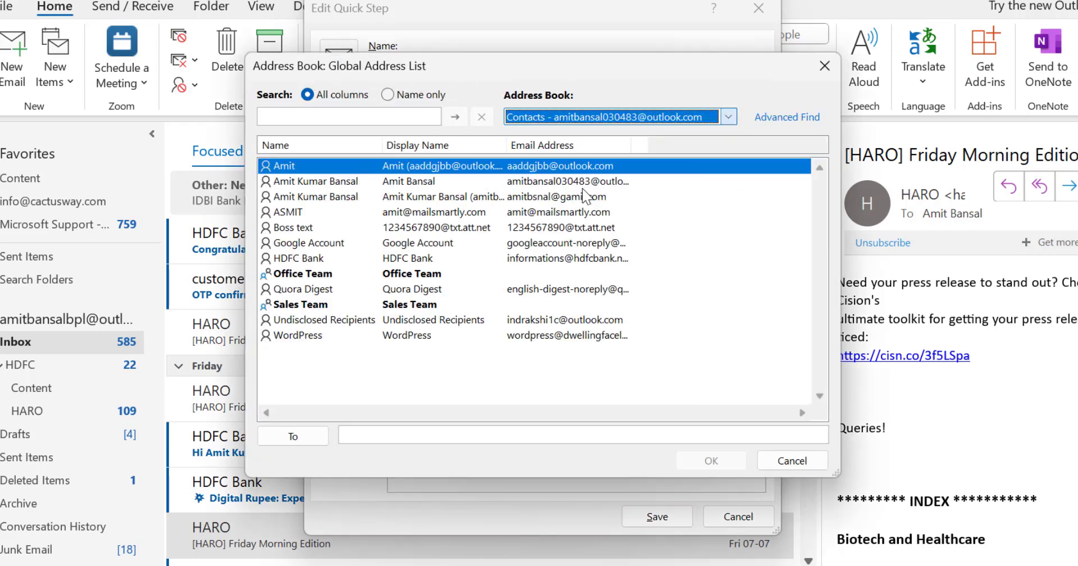
{"action": "left_click", "coordinate": [824, 66]}
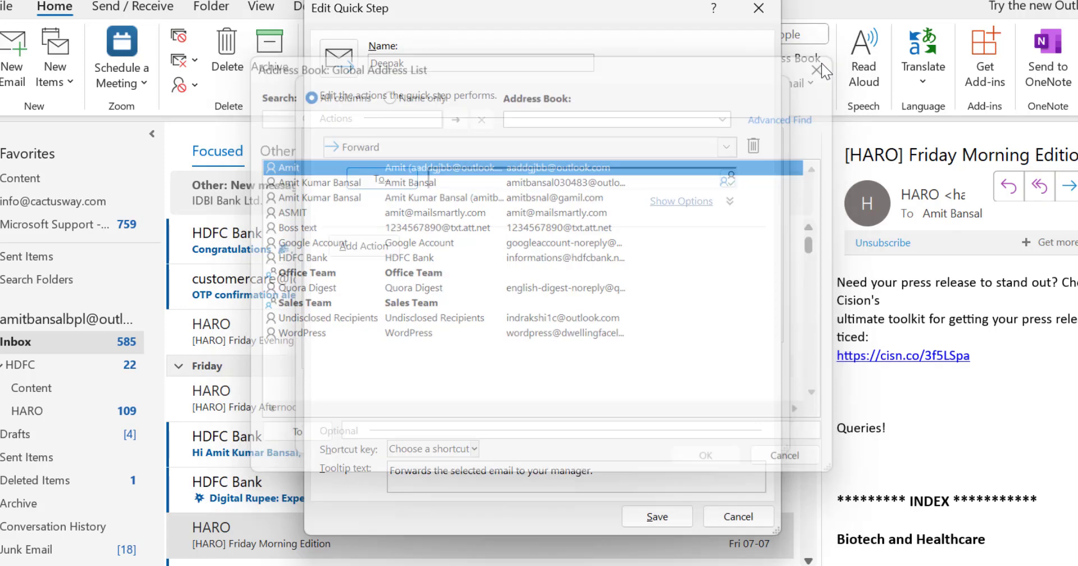
{"action": "left_click", "coordinate": [510, 178]}
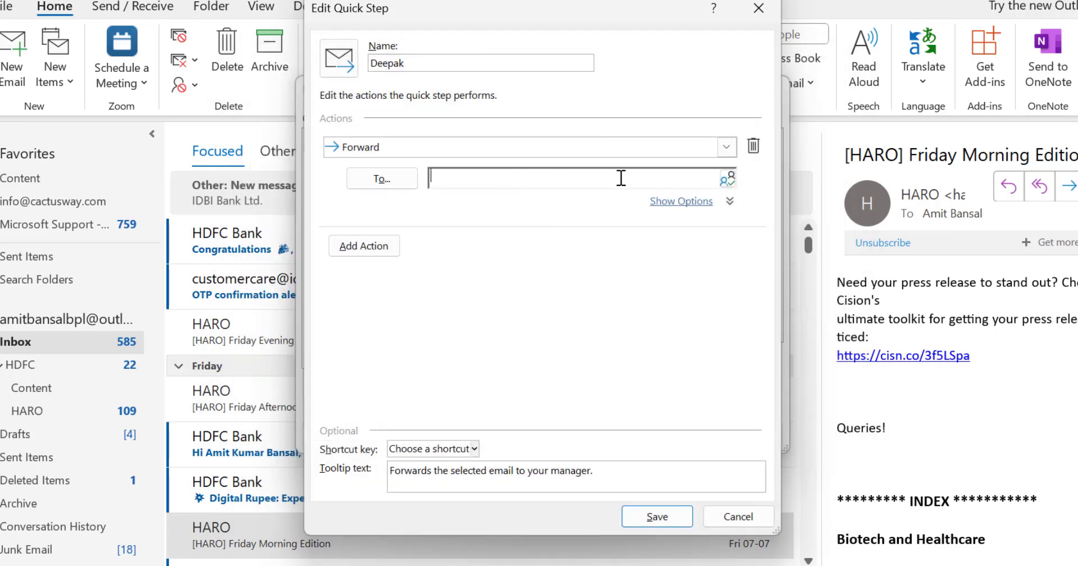
Examine the Forward action's additional options, including the subject, flag, importance and message text, then collapse them
{"action": "left_click", "coordinate": [671, 202]}
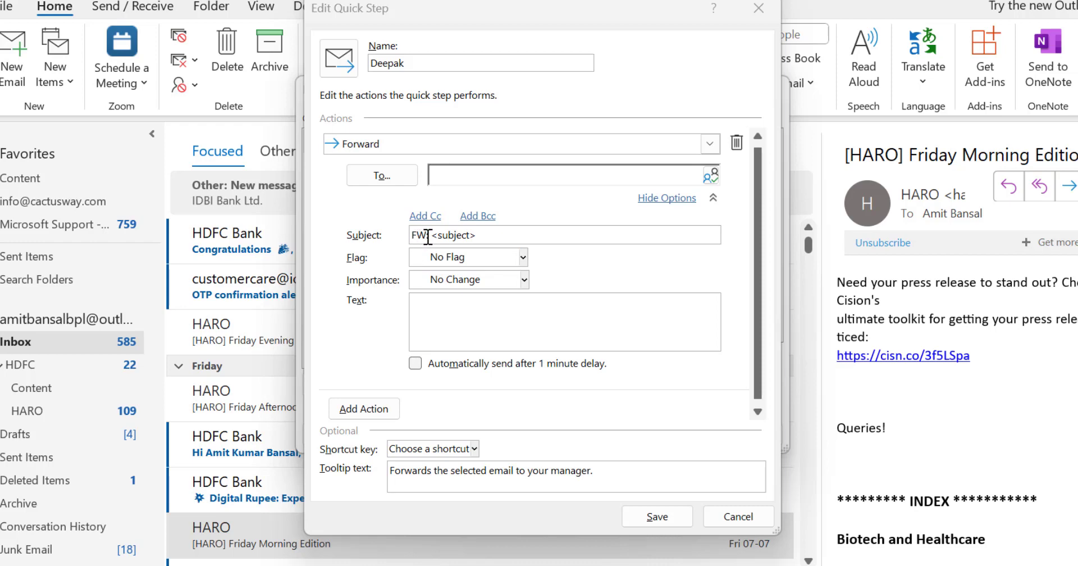
{"action": "left_click", "coordinate": [514, 239]}
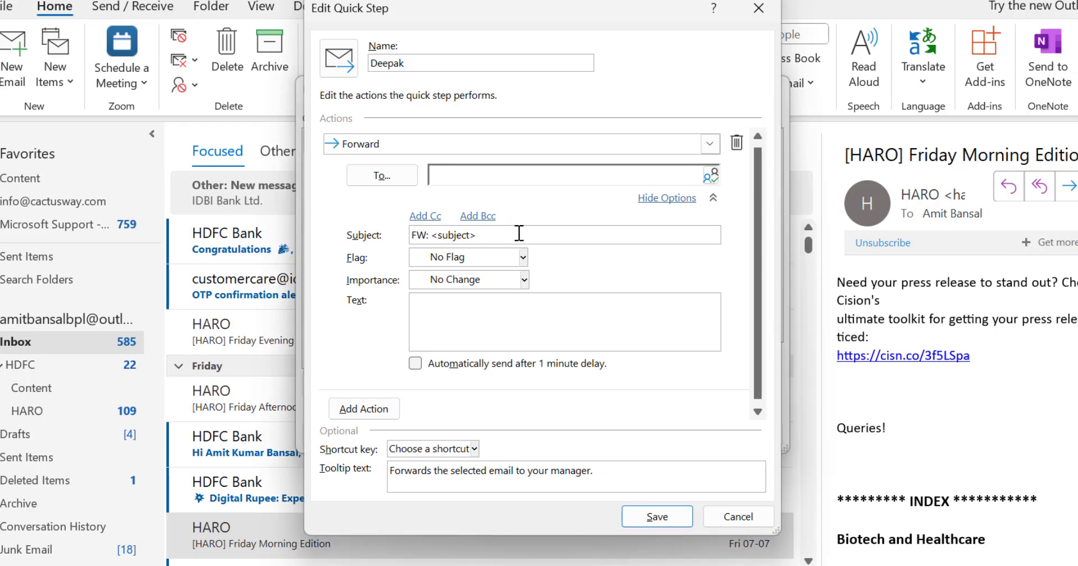
{"action": "left_click", "coordinate": [522, 257]}
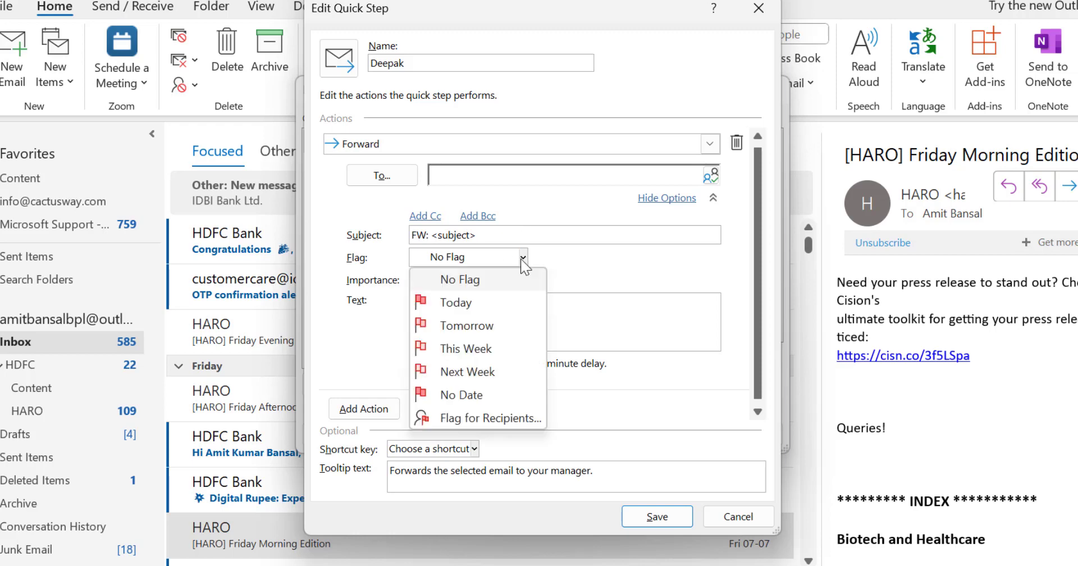
{"action": "left_click", "coordinate": [612, 266]}
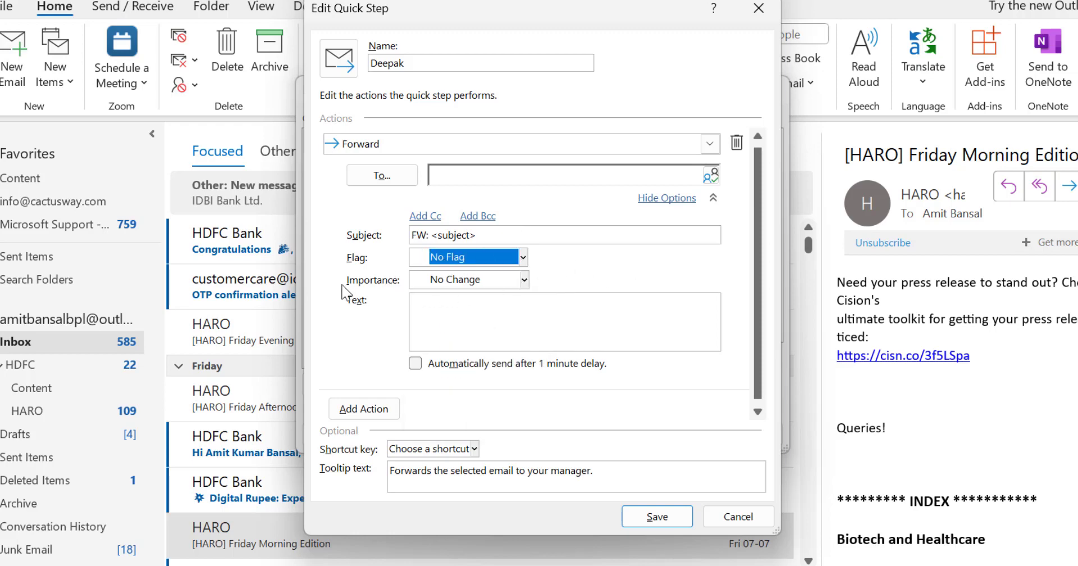
{"action": "left_click", "coordinate": [493, 279]}
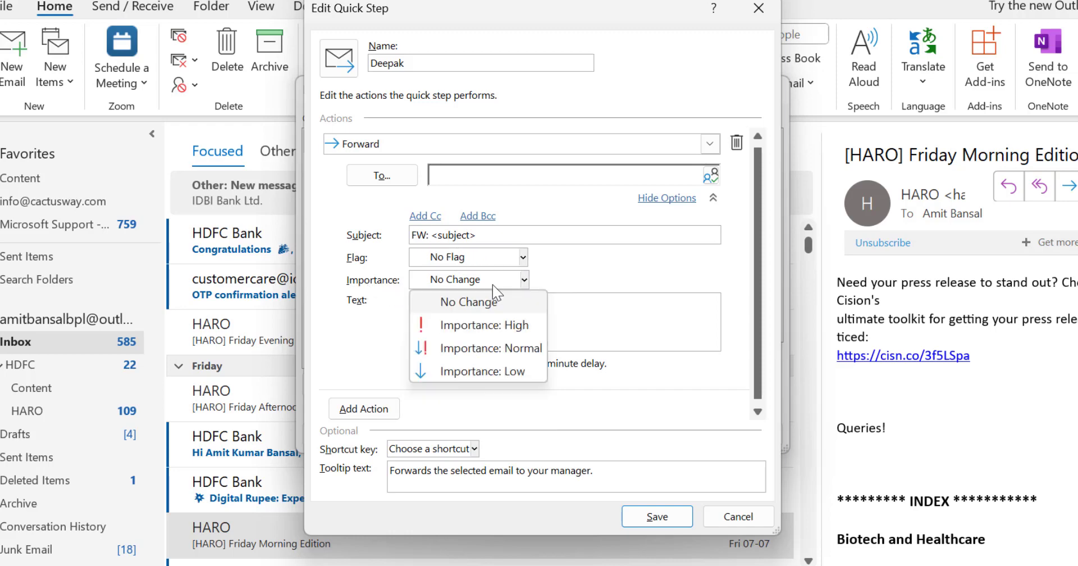
{"action": "left_click", "coordinate": [617, 275]}
{"action": "left_click", "coordinate": [538, 325]}
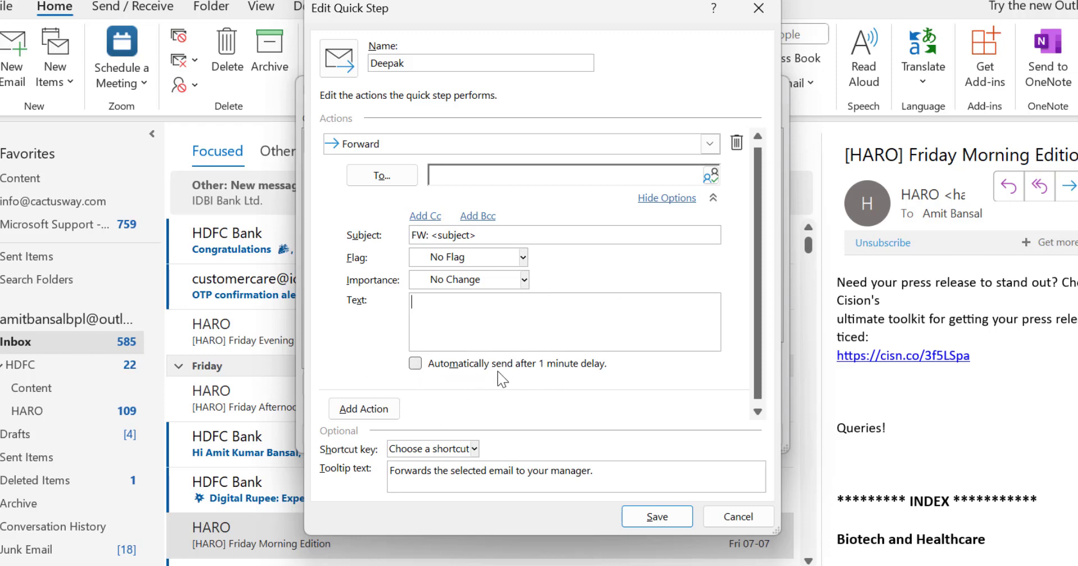
{"action": "left_click", "coordinate": [666, 198]}
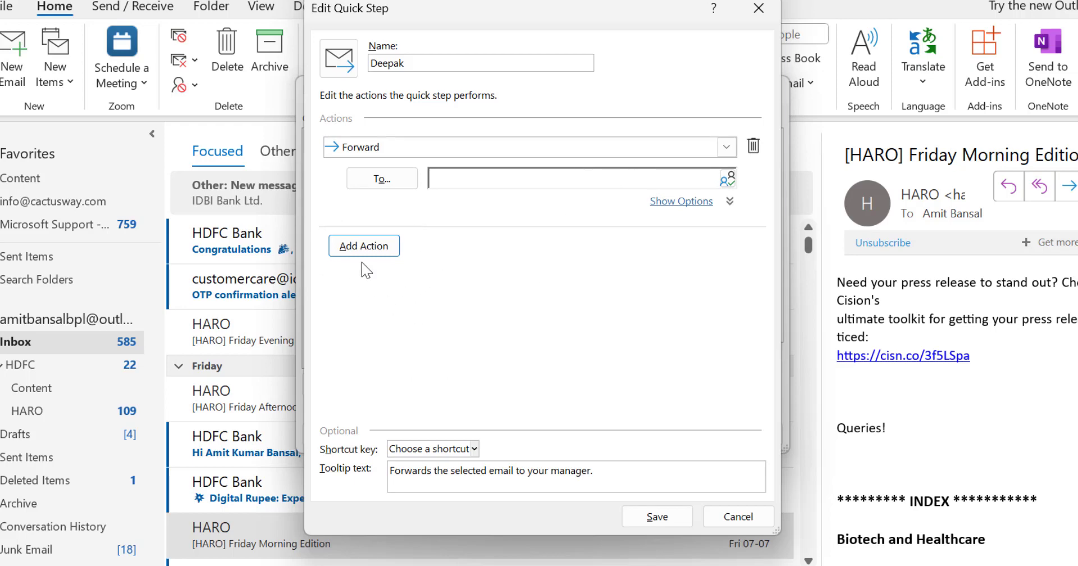
Add a second action to the quick step and review the available action types from Filing through Conversations
{"action": "left_click", "coordinate": [369, 247]}
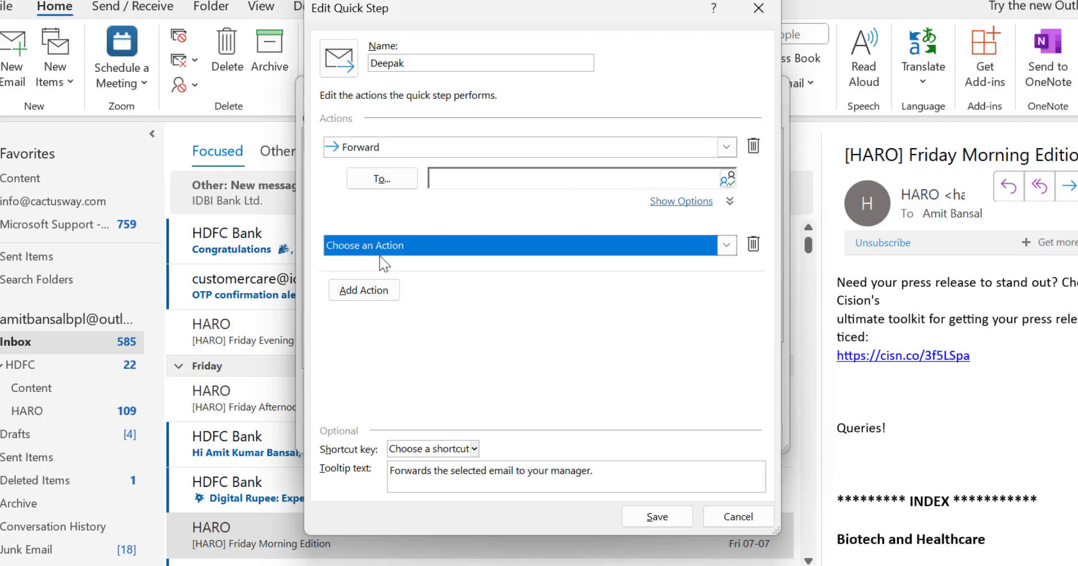
{"action": "left_click", "coordinate": [729, 249]}
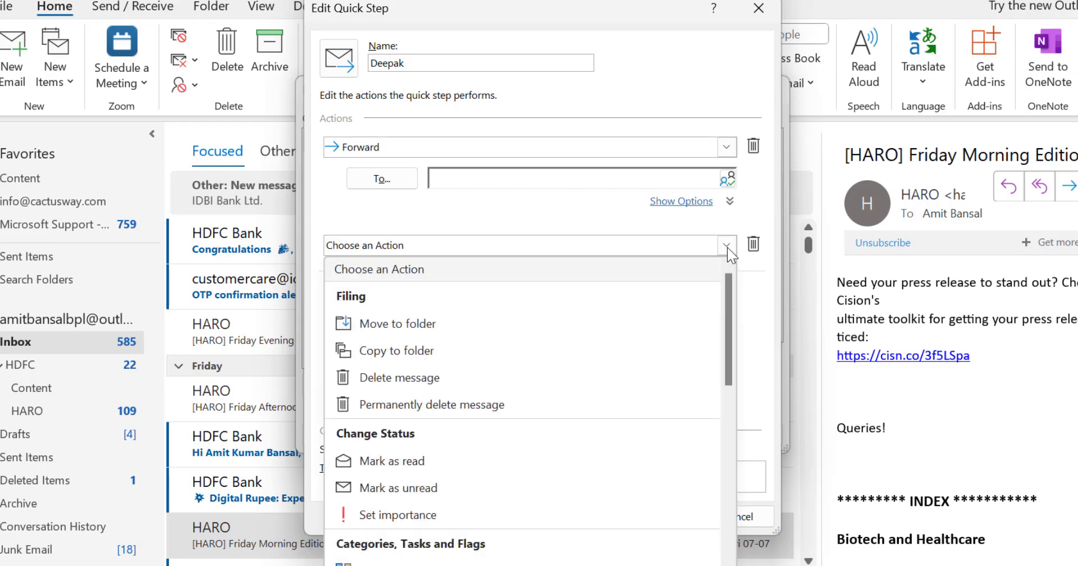
{"action": "mouse_move", "coordinate": [728, 305]}
{"action": "left_mouse_down"}
{"action": "mouse_move", "coordinate": [740, 515]}
{"action": "mouse_move", "coordinate": [730, 300]}
{"action": "left_mouse_up"}
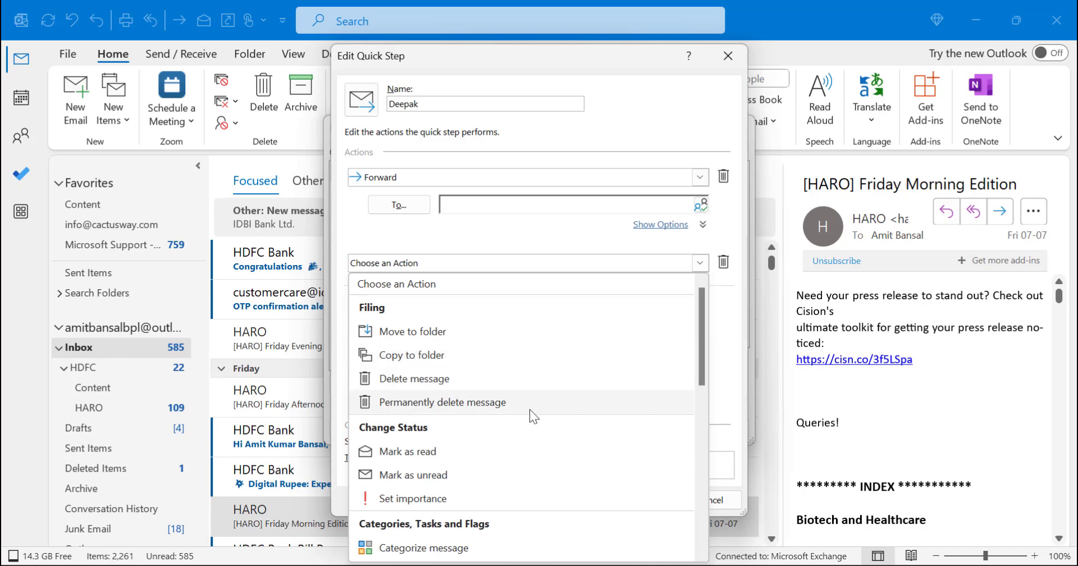
{"action": "scroll", "coordinate": [555, 389], "scroll_direction": "down", "scroll_amount": 1}
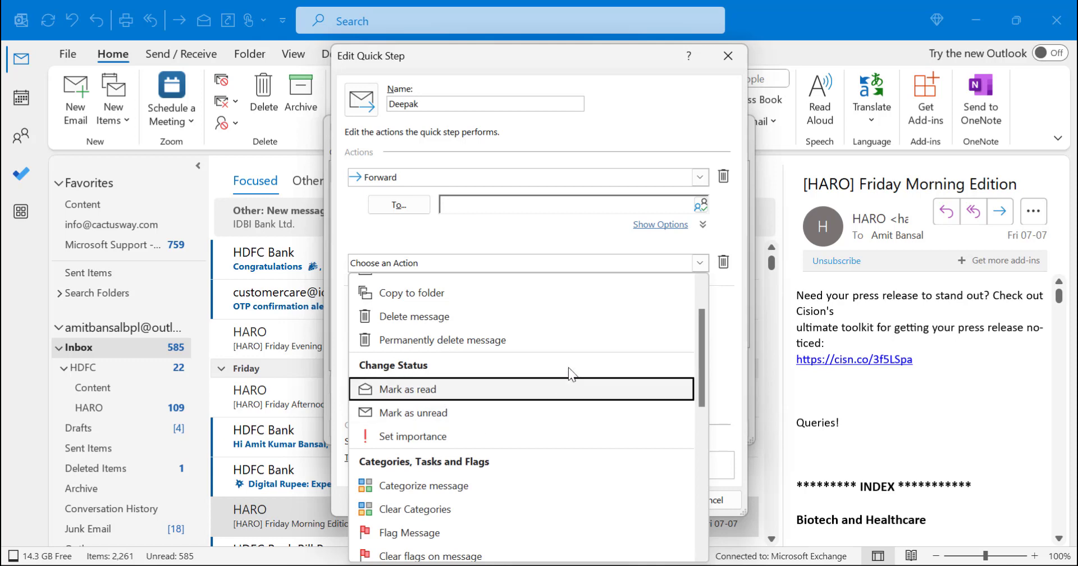
{"action": "scroll", "coordinate": [569, 367], "scroll_direction": "down", "scroll_amount": 3}
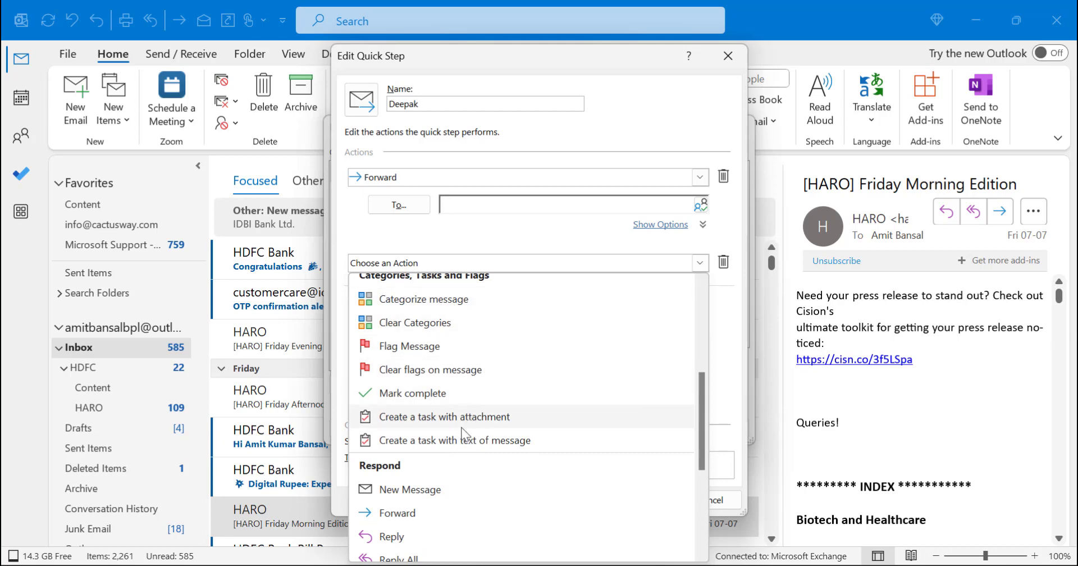
{"action": "scroll", "coordinate": [520, 393], "scroll_direction": "down", "scroll_amount": 1}
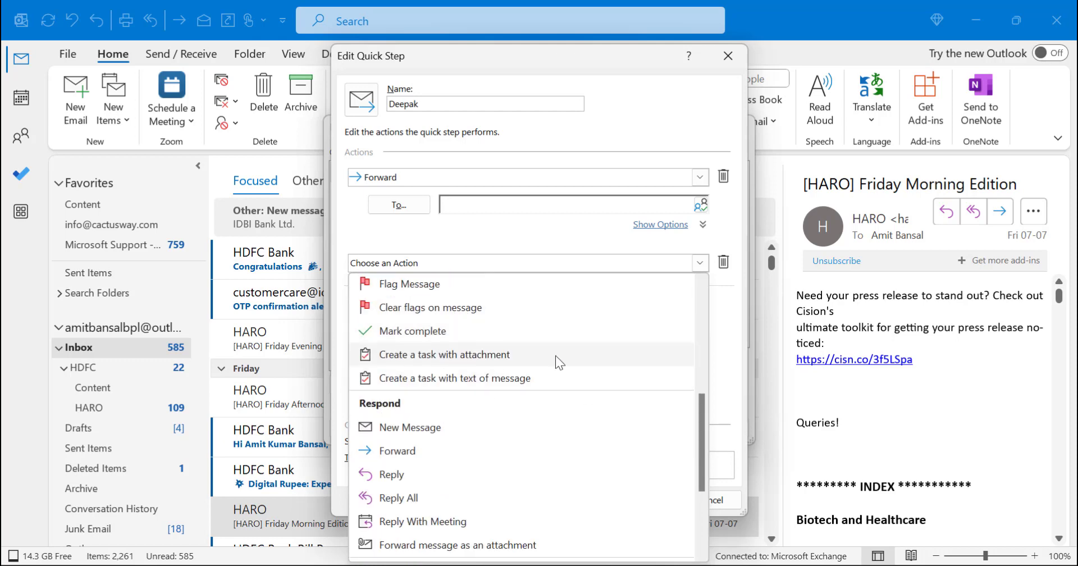
{"action": "scroll", "coordinate": [574, 352], "scroll_direction": "down", "scroll_amount": 1}
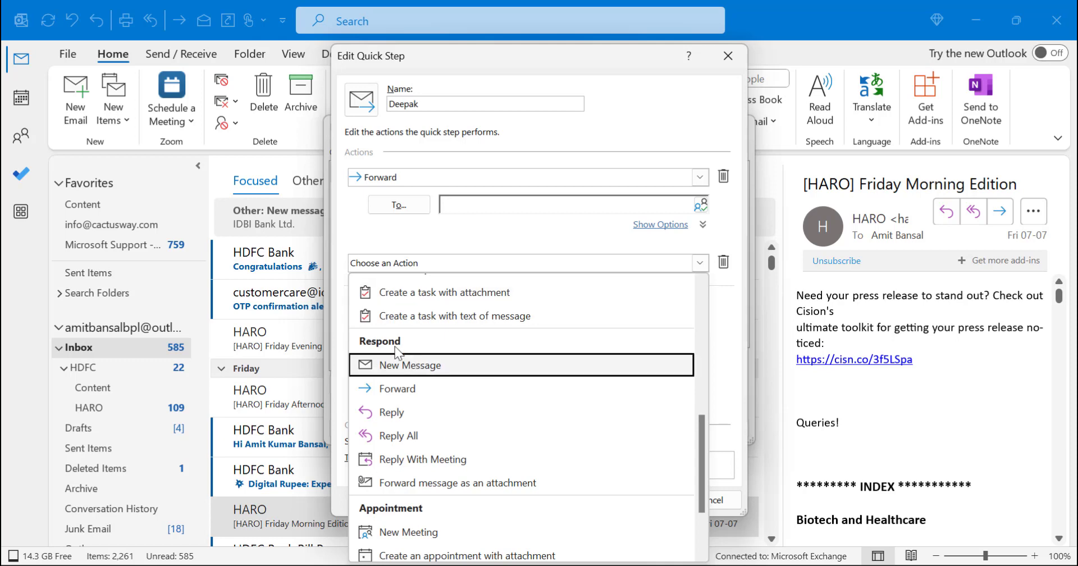
{"action": "scroll", "coordinate": [491, 392], "scroll_direction": "down", "scroll_amount": 2}
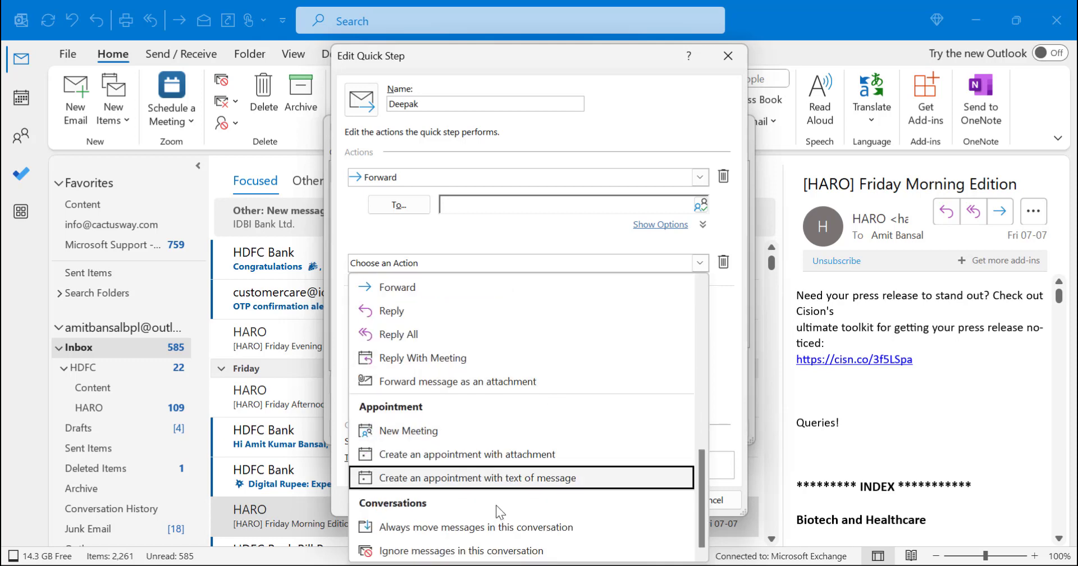
{"action": "left_click", "coordinate": [690, 83]}
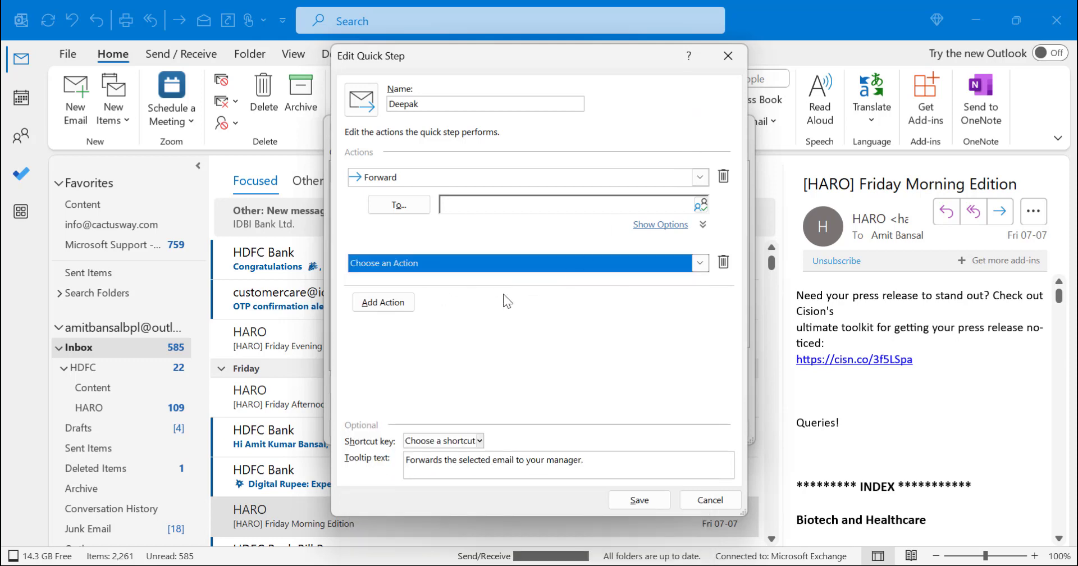
Set the quick step's second action to Set importance with the importance level High
{"action": "left_click", "coordinate": [700, 263]}
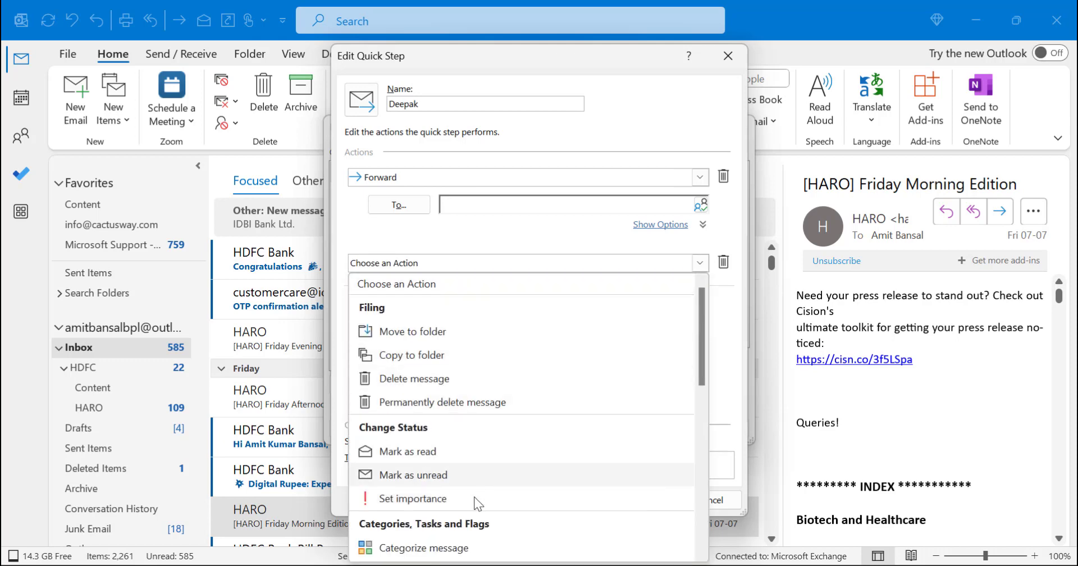
{"action": "left_click", "coordinate": [468, 499]}
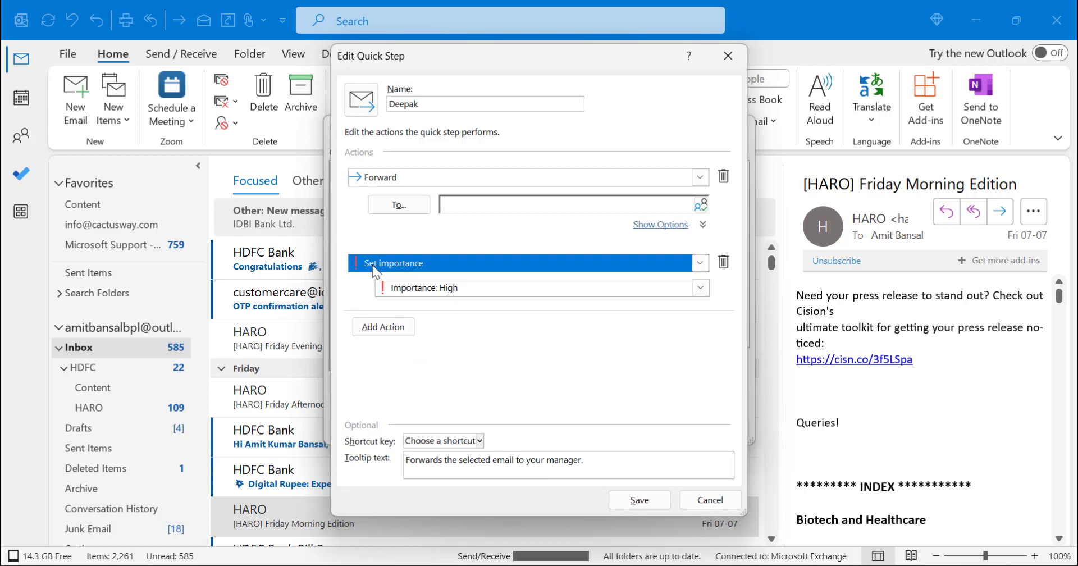
{"action": "left_click", "coordinate": [701, 289]}
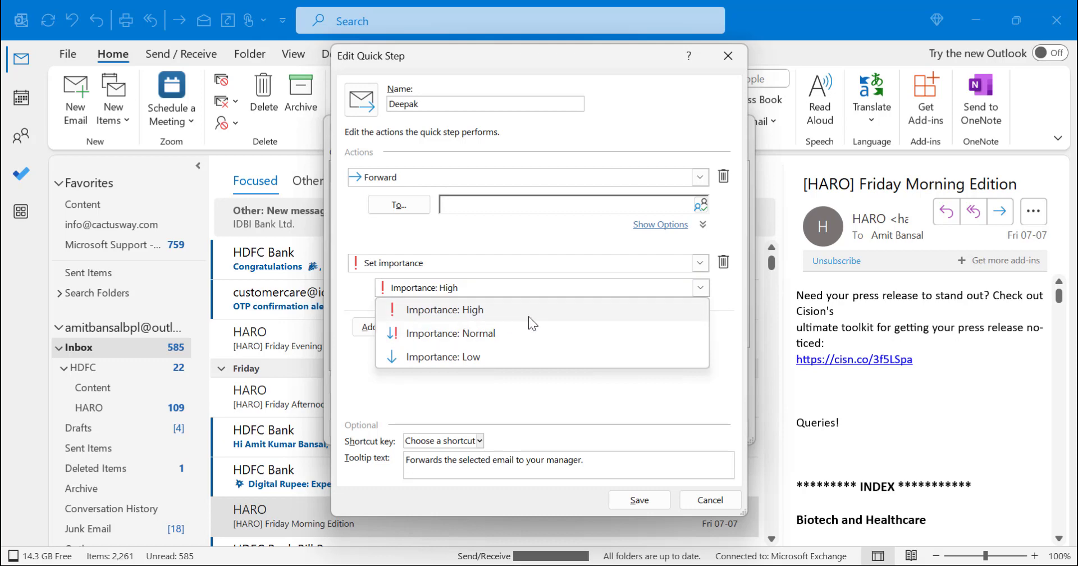
{"action": "left_click", "coordinate": [547, 387]}
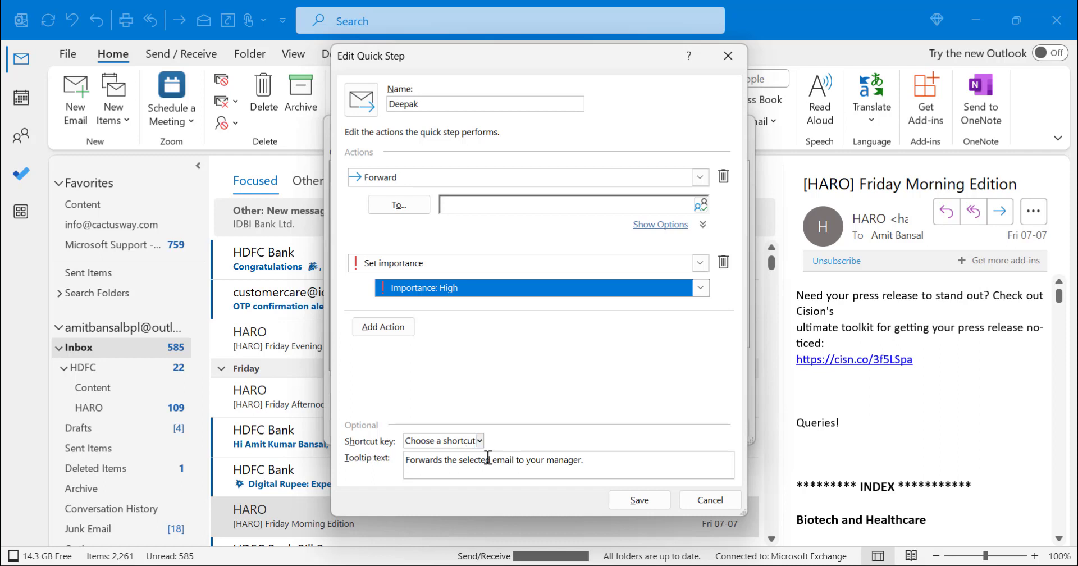
Review the shortcut keys available for the quick step without assigning one
{"action": "left_click", "coordinate": [480, 441]}
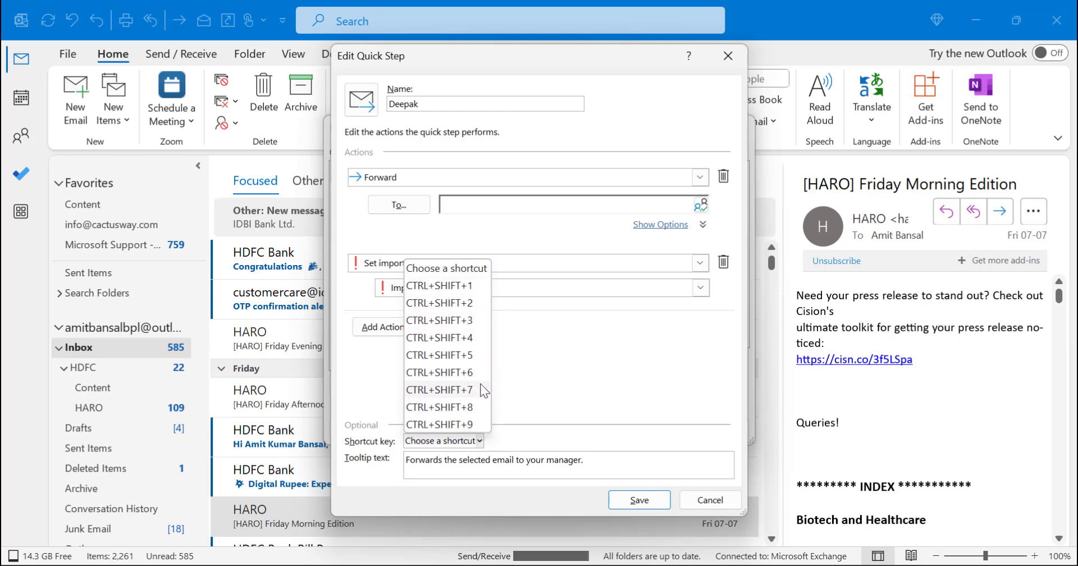
{"action": "left_click", "coordinate": [636, 380]}
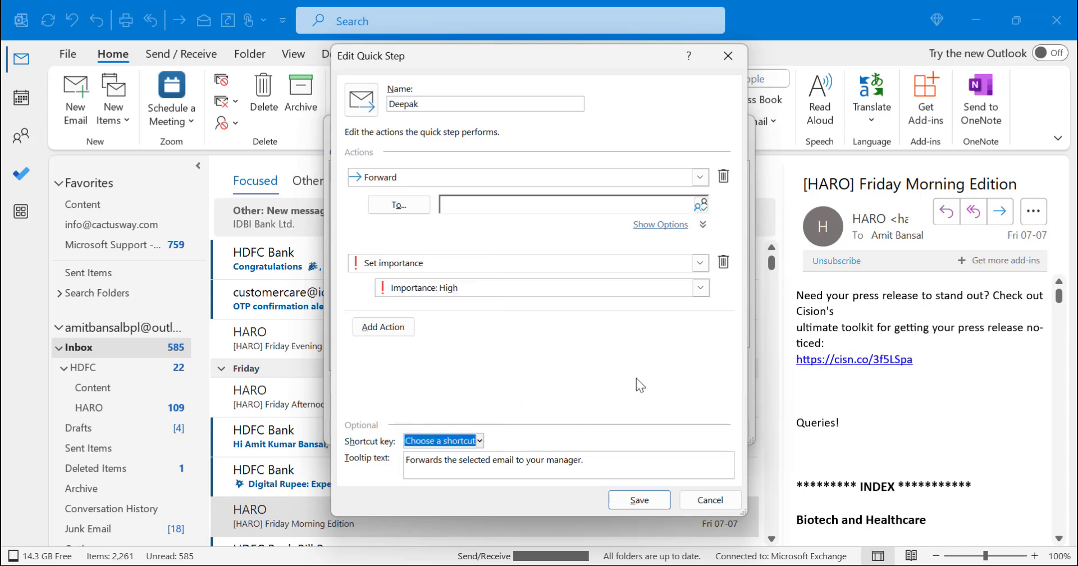
{"action": "mouse_move", "coordinate": [589, 67]}
{"action": "left_mouse_down"}
{"action": "mouse_move", "coordinate": [605, 93]}
{"action": "mouse_move", "coordinate": [598, 60]}
{"action": "left_mouse_up"}
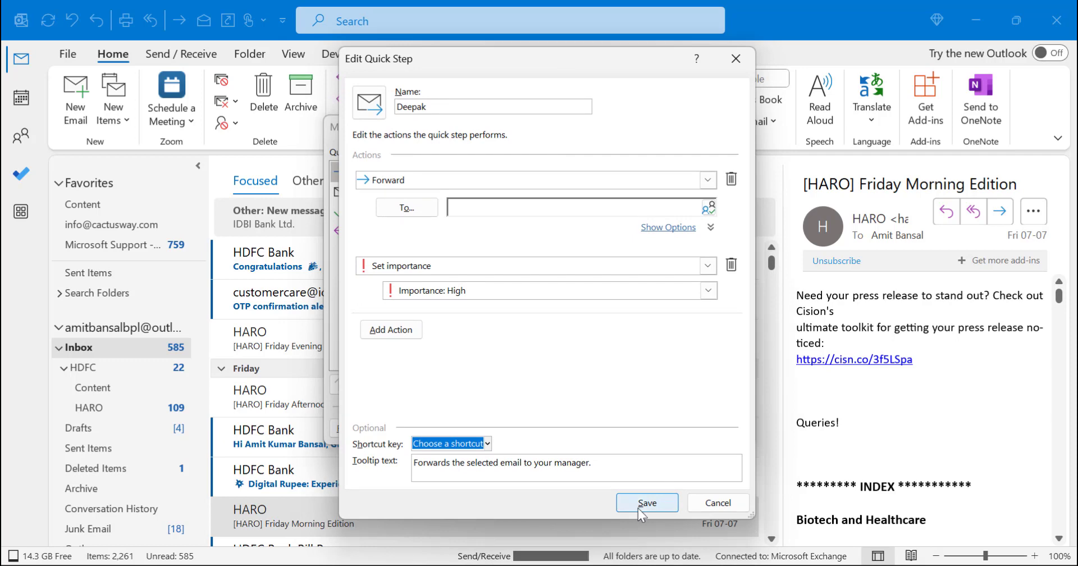
Set the Forward action's recipient to the Mailsmartly contact from the Contacts address book and review the action's additional options
{"action": "left_click", "coordinate": [400, 203]}
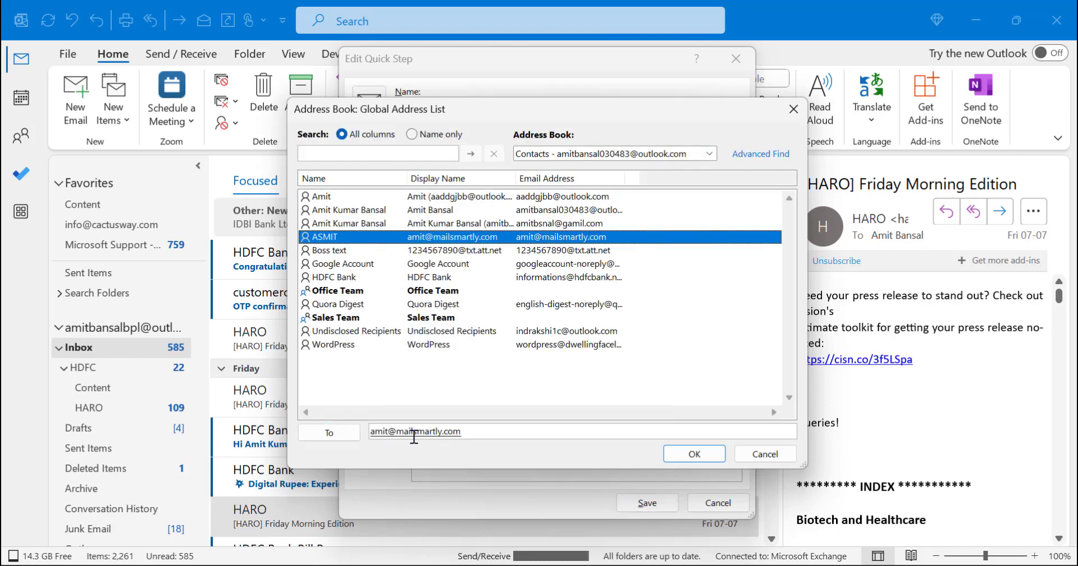
{"action": "left_click", "coordinate": [702, 452]}
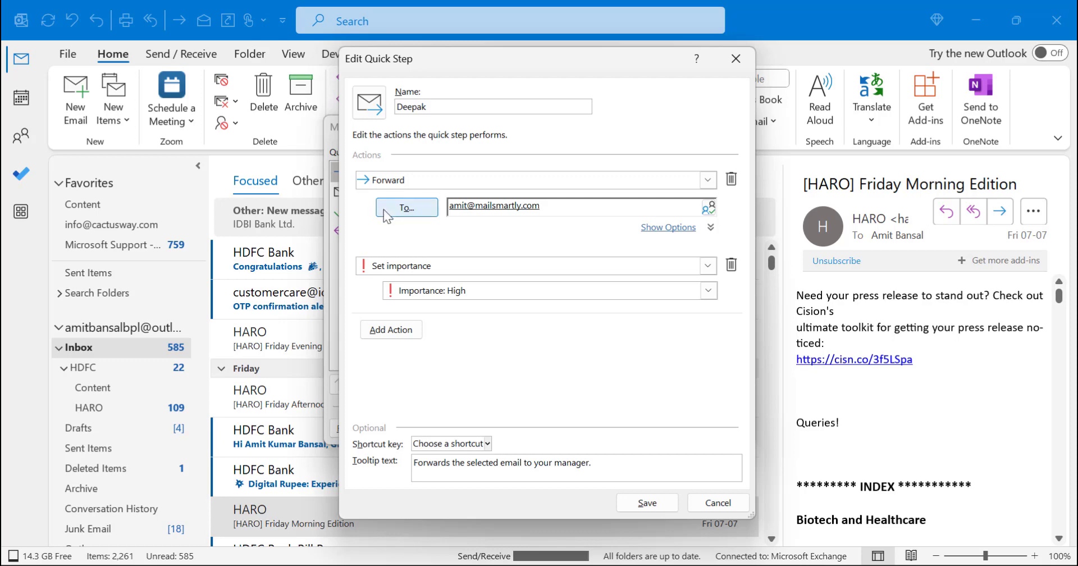
{"action": "left_click", "coordinate": [656, 225]}
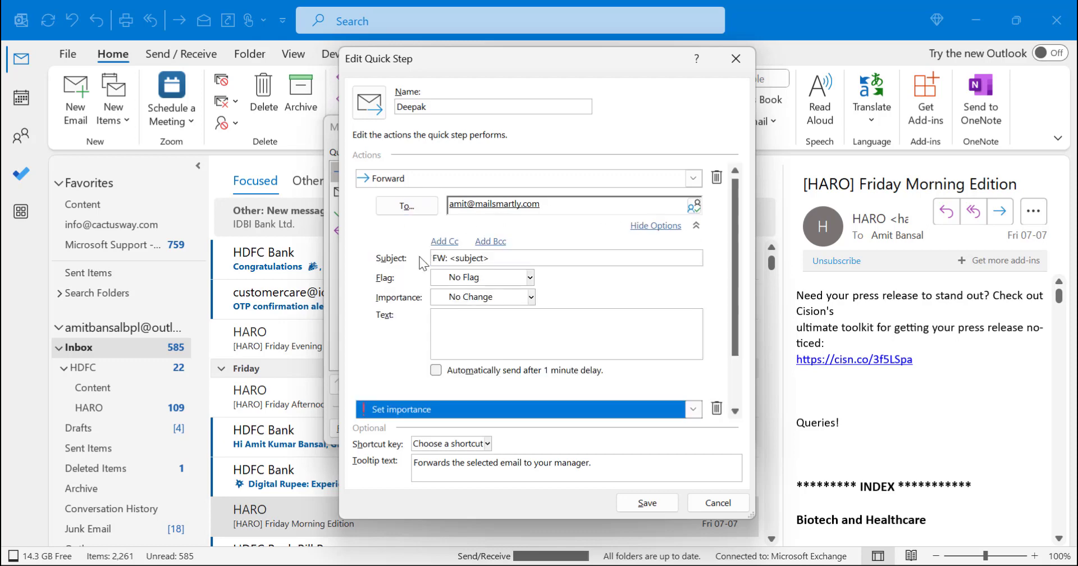
{"action": "left_click", "coordinate": [656, 227]}
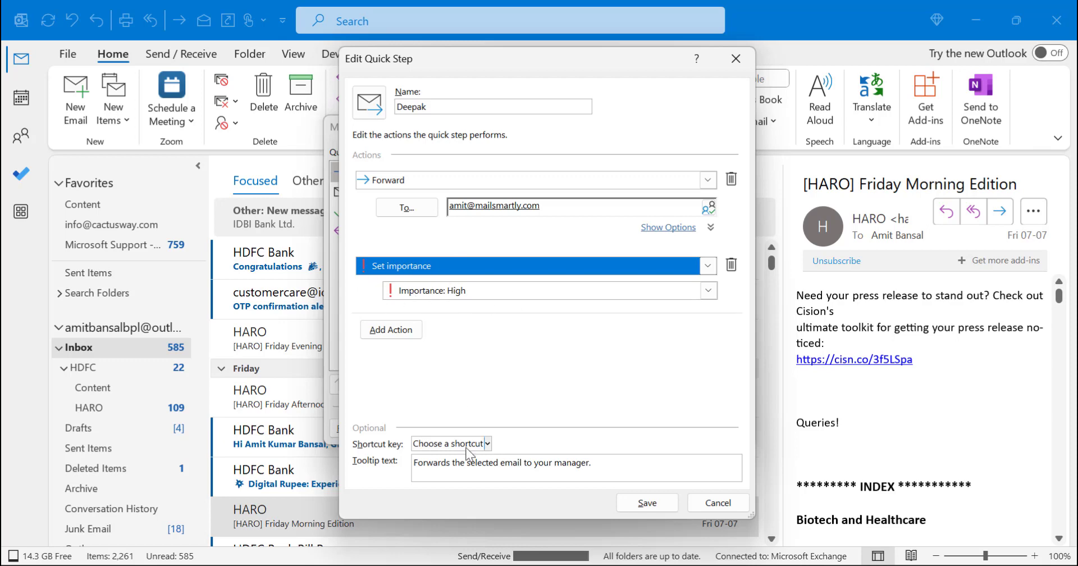
Save the edited quick step without a shortcut key and accept the changes in the quick steps manager
{"action": "left_click", "coordinate": [487, 444]}
{"action": "left_click", "coordinate": [602, 383]}
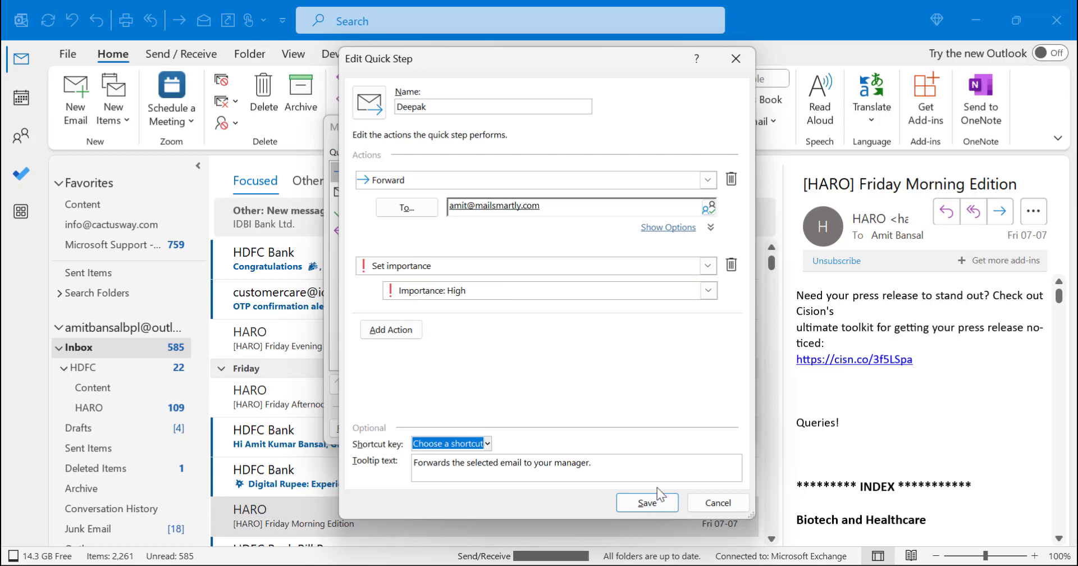
{"action": "left_click", "coordinate": [658, 504]}
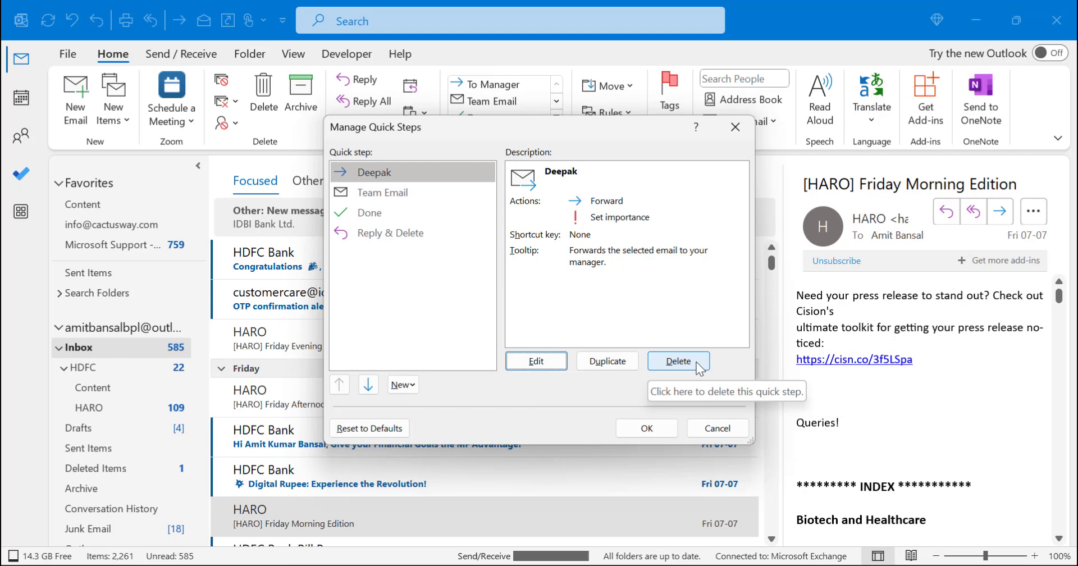
{"action": "left_click", "coordinate": [652, 429]}
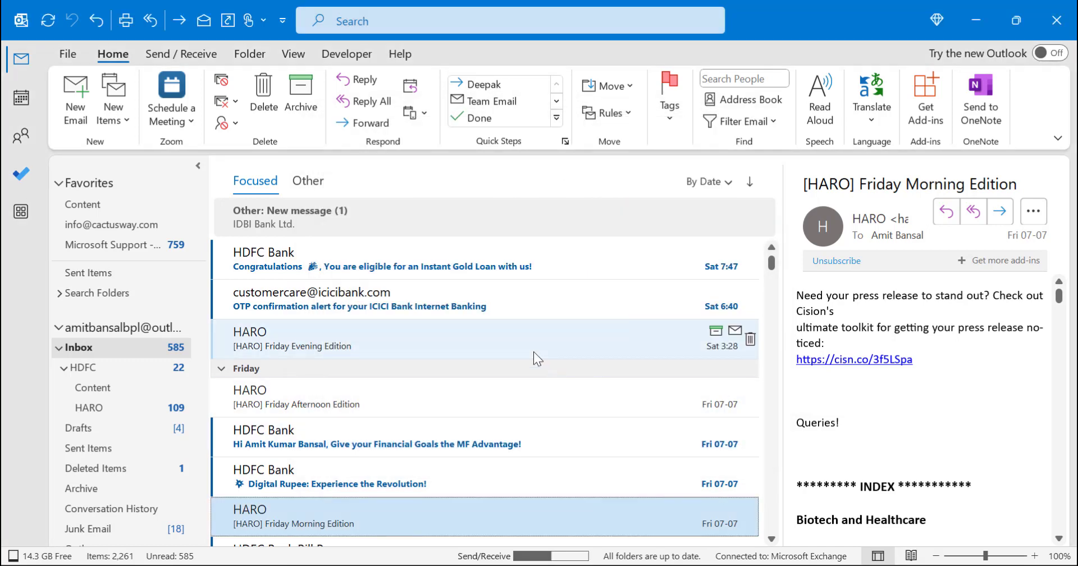
Run the renamed forwarding quick step on the HDFC Bank email about giving financial goals the MF Advantage
{"action": "left_click", "coordinate": [394, 337]}
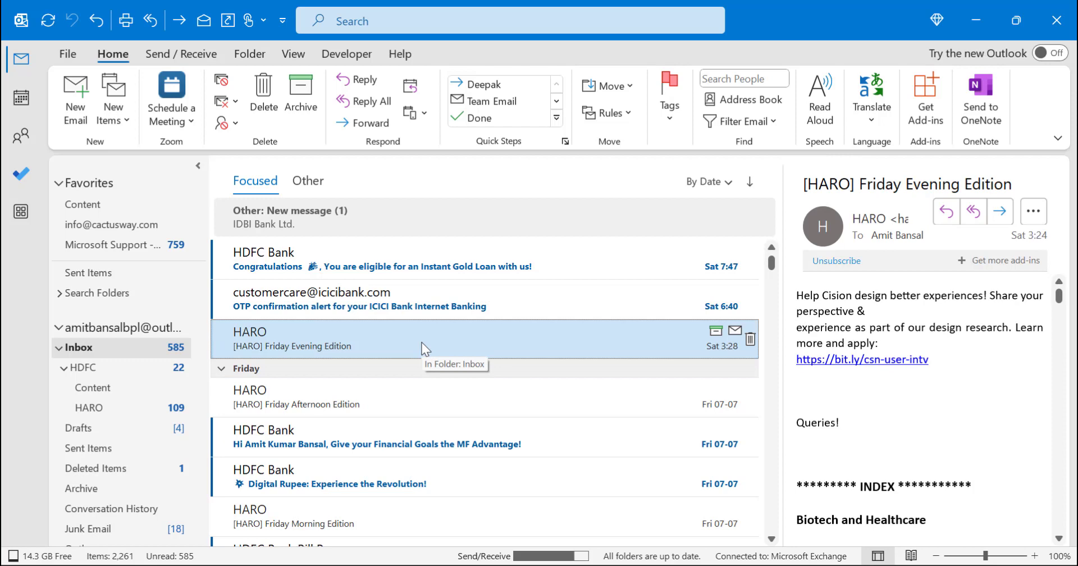
{"action": "left_click", "coordinate": [365, 436]}
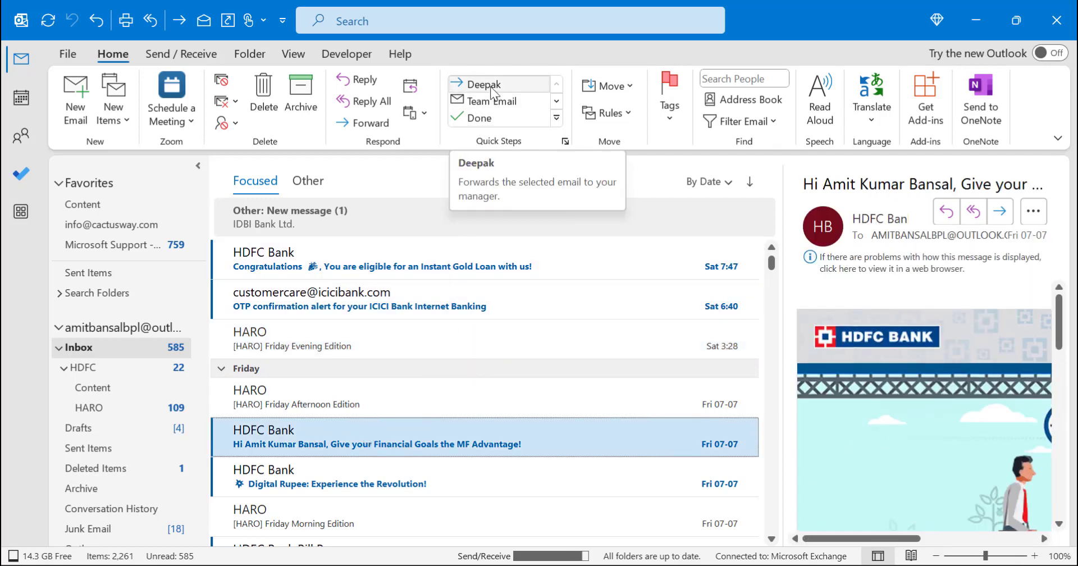
{"action": "left_click", "coordinate": [491, 88]}
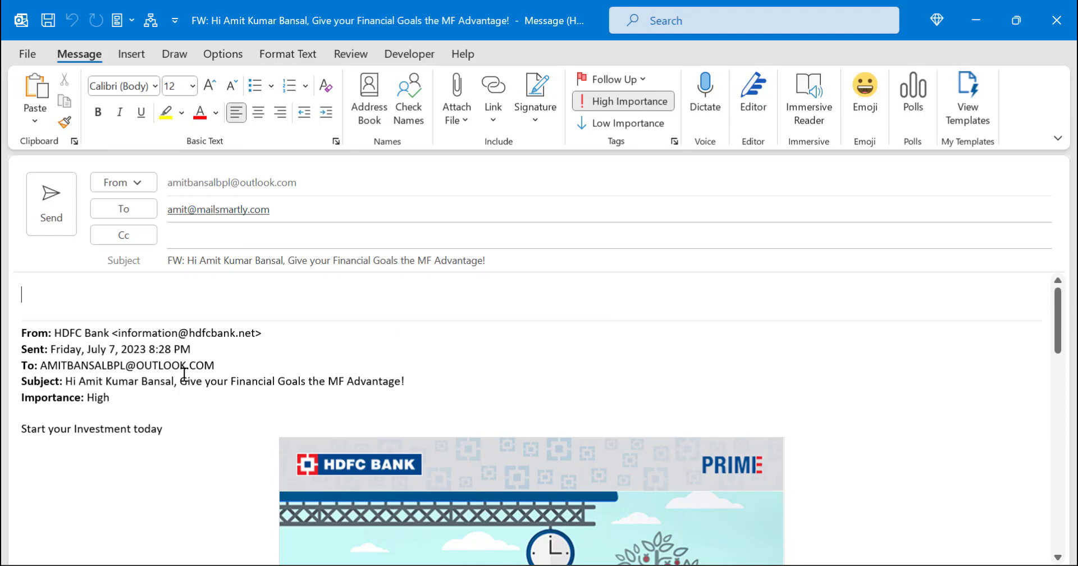
Look through the forwarded message draft, then close it without sending or saving it
{"action": "scroll", "coordinate": [178, 381], "scroll_direction": "down", "scroll_amount": 10}
{"action": "scroll", "coordinate": [178, 382], "scroll_direction": "up", "scroll_amount": 10}
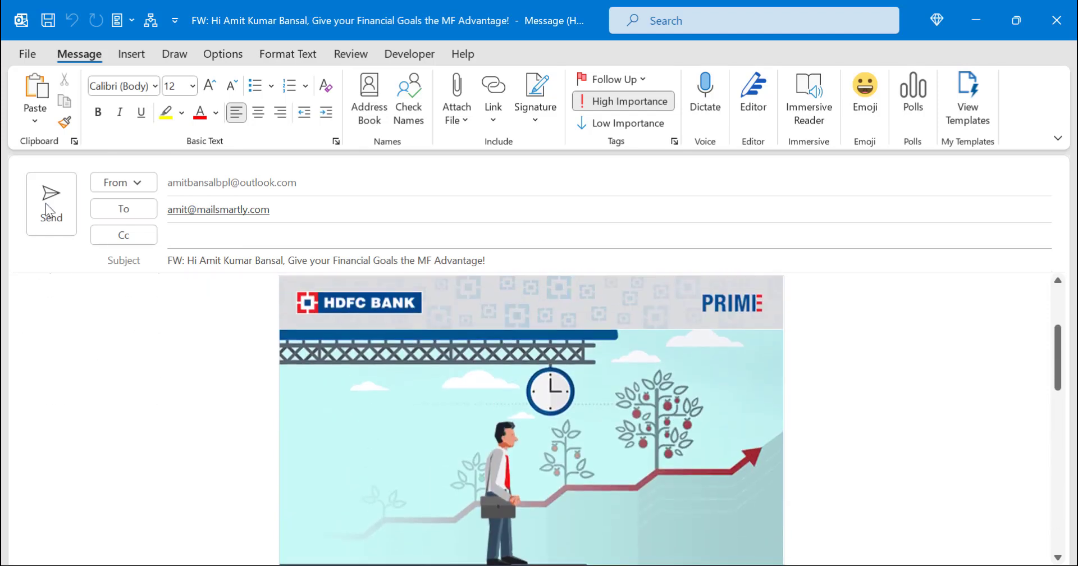
{"action": "left_click", "coordinate": [1057, 22]}
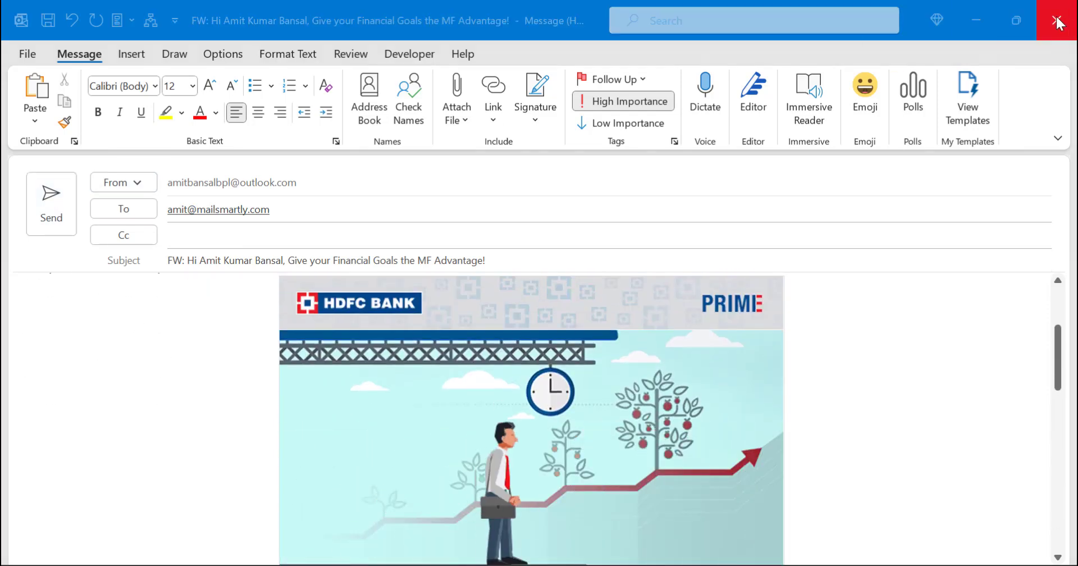
{"action": "left_click", "coordinate": [536, 337]}
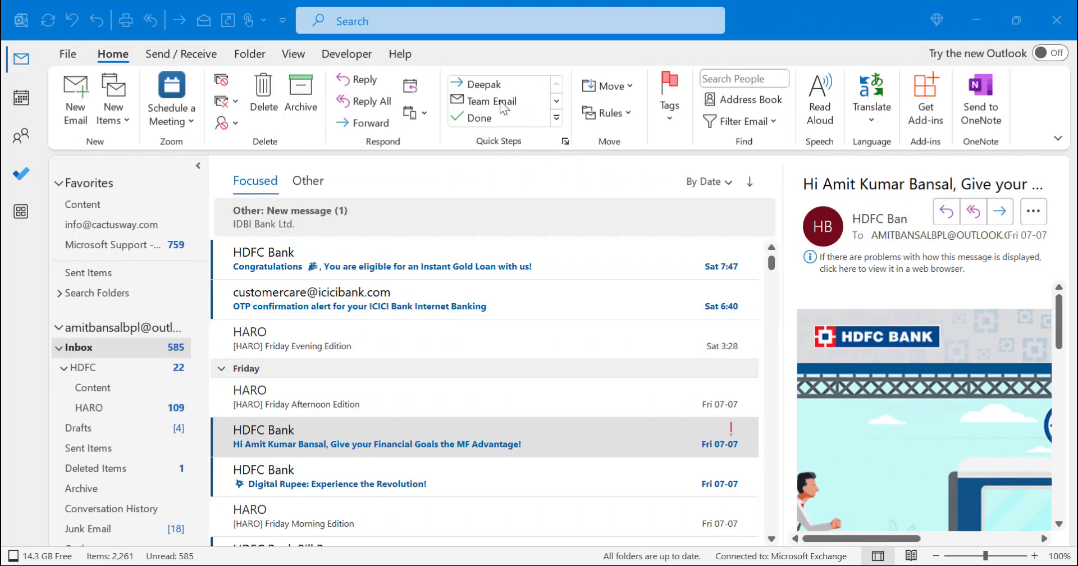
Open the Team Email quick step for editing from the quick steps manager
{"action": "left_click", "coordinate": [565, 141]}
{"action": "left_click", "coordinate": [564, 142]}
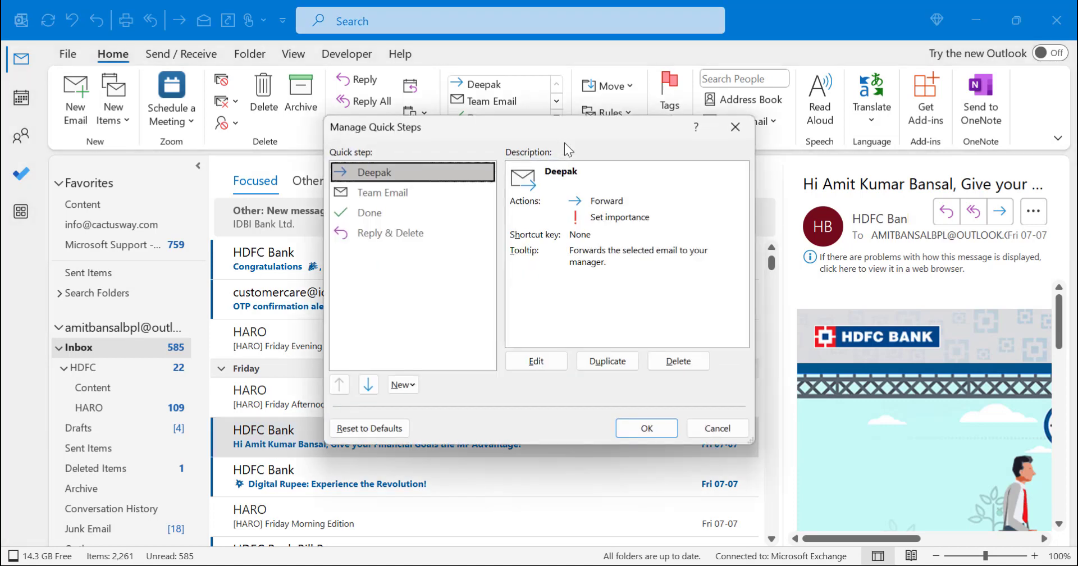
{"action": "left_click", "coordinate": [361, 197]}
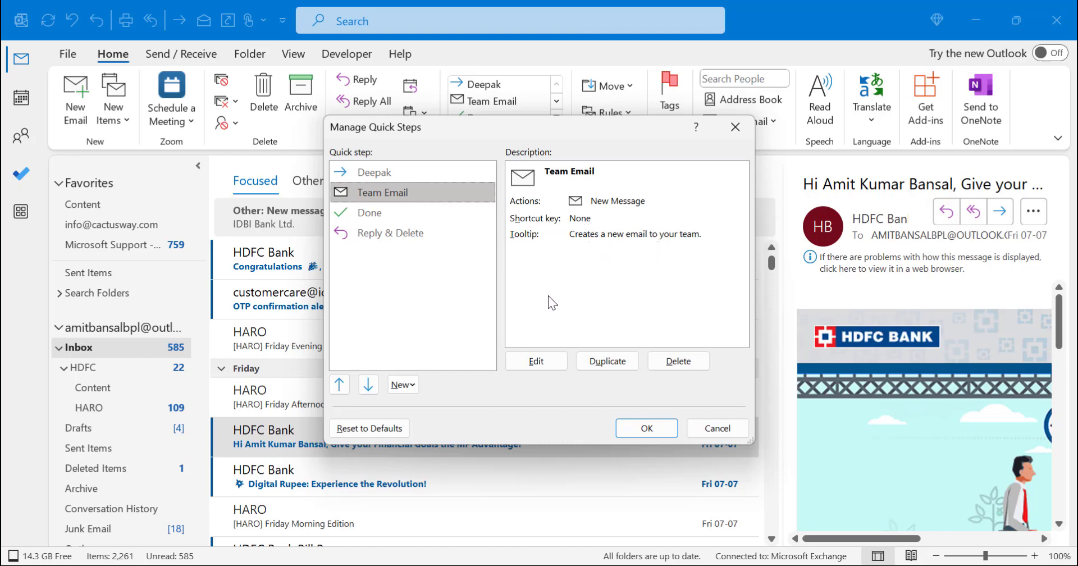
{"action": "left_click", "coordinate": [545, 362]}
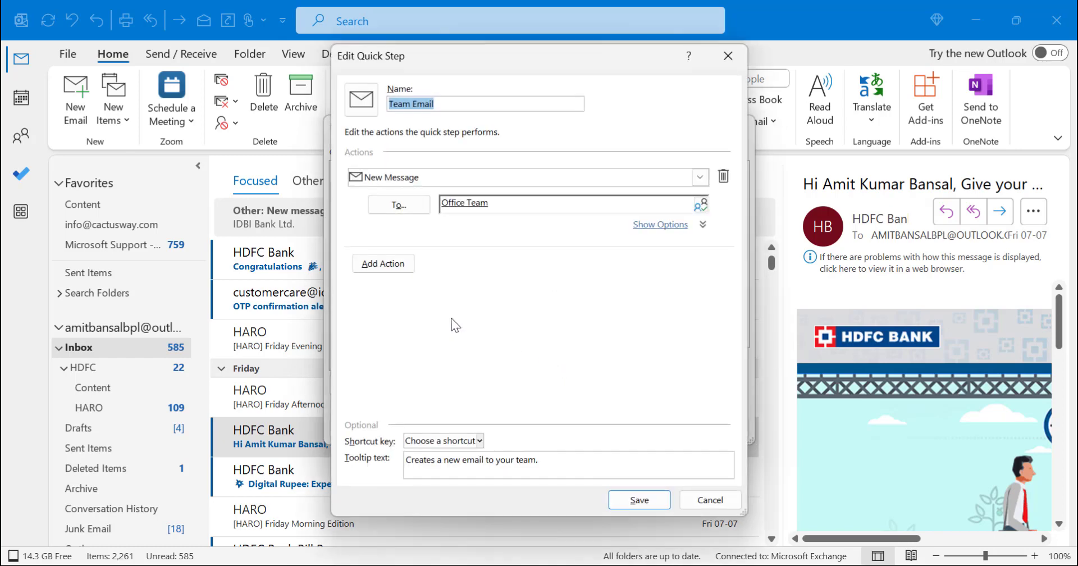
Review the action types available for the Team Email quick step, keeping New Message
{"action": "left_click", "coordinate": [448, 102]}
{"action": "left_click", "coordinate": [700, 177]}
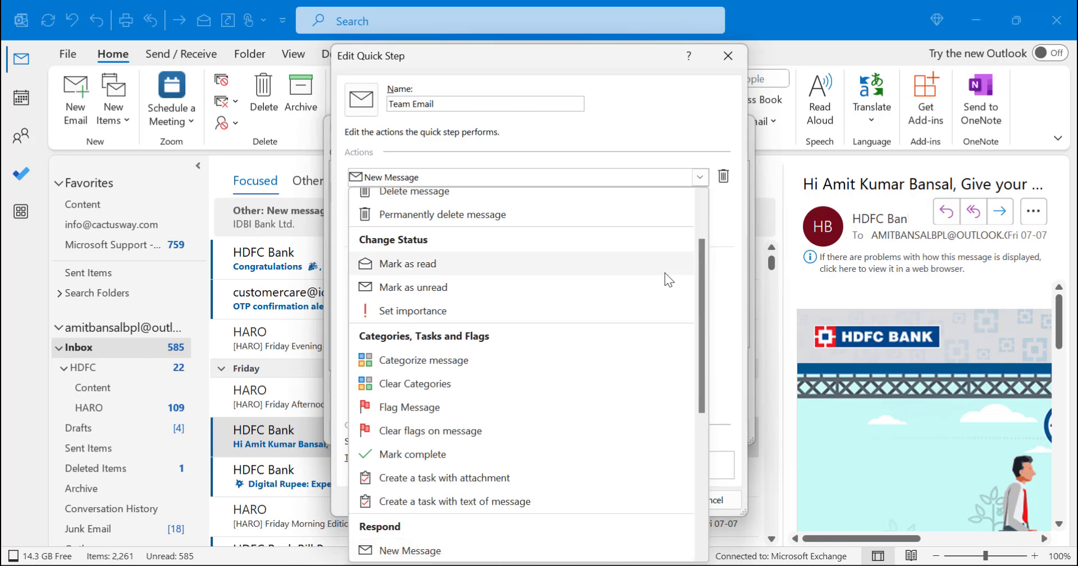
{"action": "scroll", "coordinate": [664, 271], "scroll_direction": "up", "scroll_amount": 1}
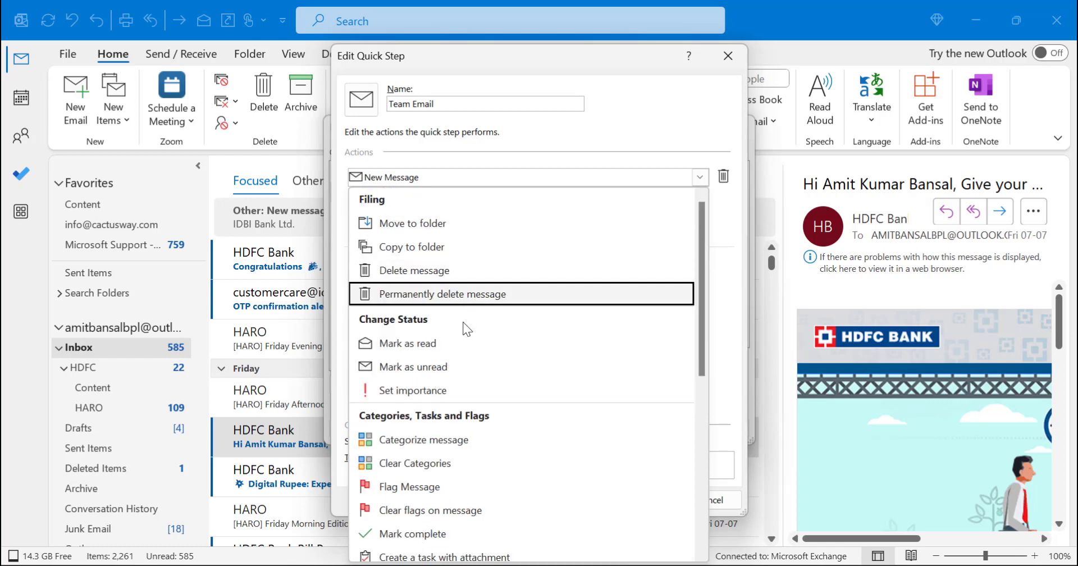
{"action": "scroll", "coordinate": [598, 377], "scroll_direction": "down", "scroll_amount": 5}
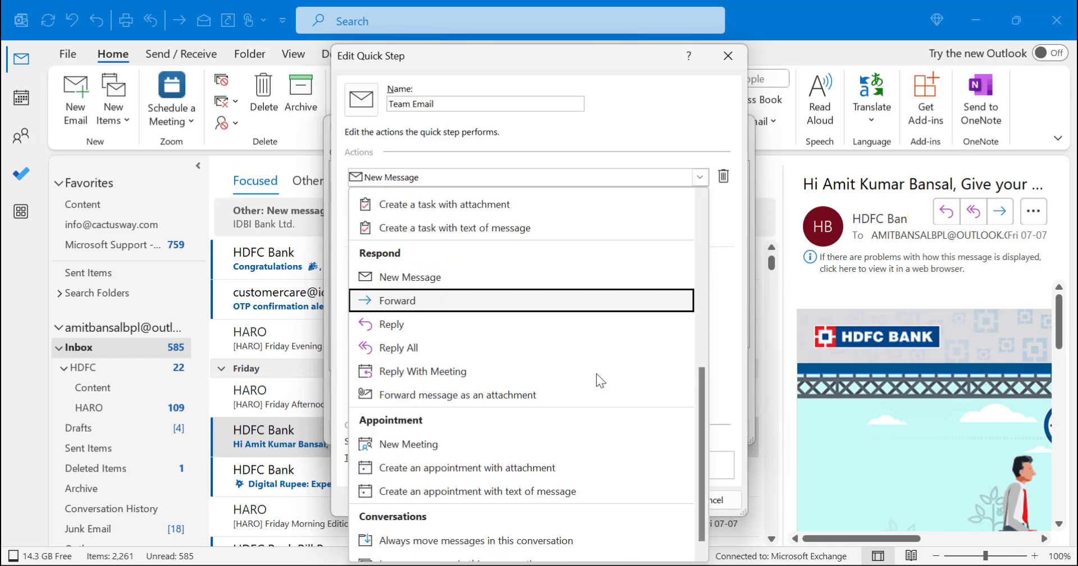
{"action": "left_click", "coordinate": [677, 127]}
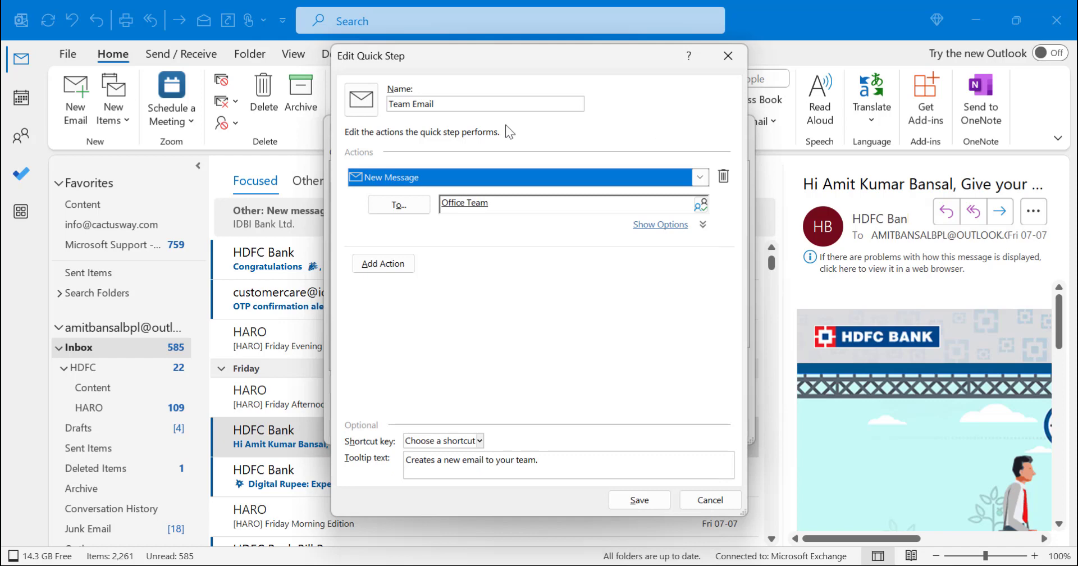
Inspect the contact card of the Office Team recipient in the New Message action
{"action": "left_click", "coordinate": [503, 206]}
{"action": "double_click", "coordinate": [466, 201]}
{"action": "mouse_move", "coordinate": [466, 203]}
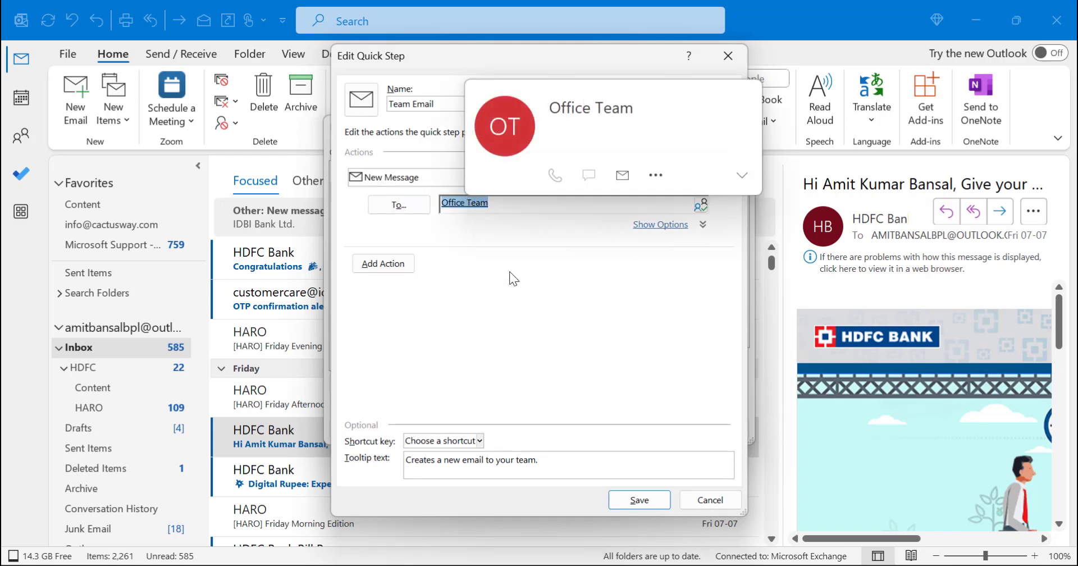
{"action": "left_click", "coordinate": [701, 205]}
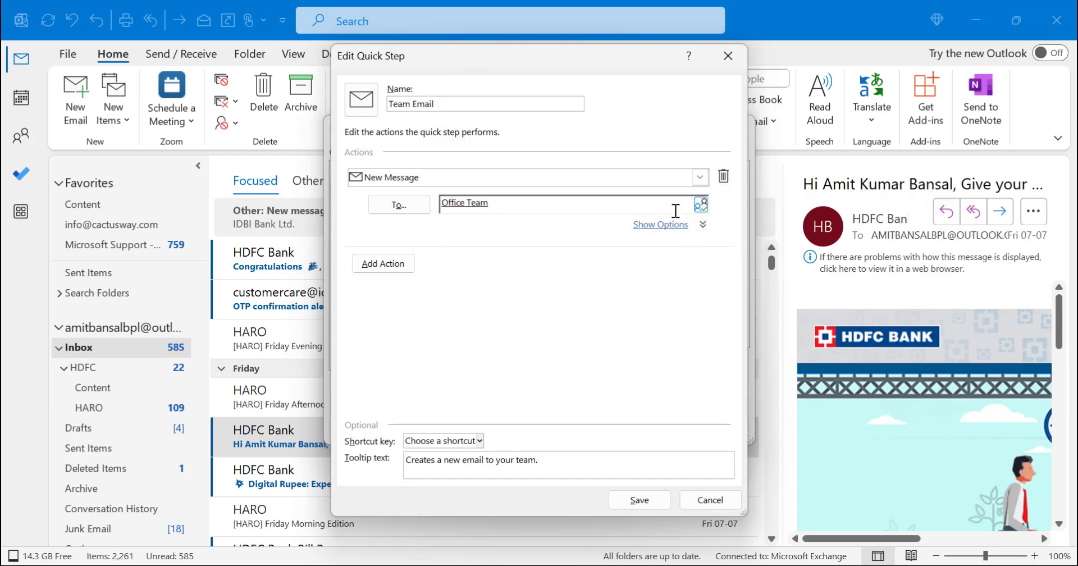
Add the Sales Team group from the Contacts address book to the New Message action's recipients
{"action": "left_click", "coordinate": [414, 206]}
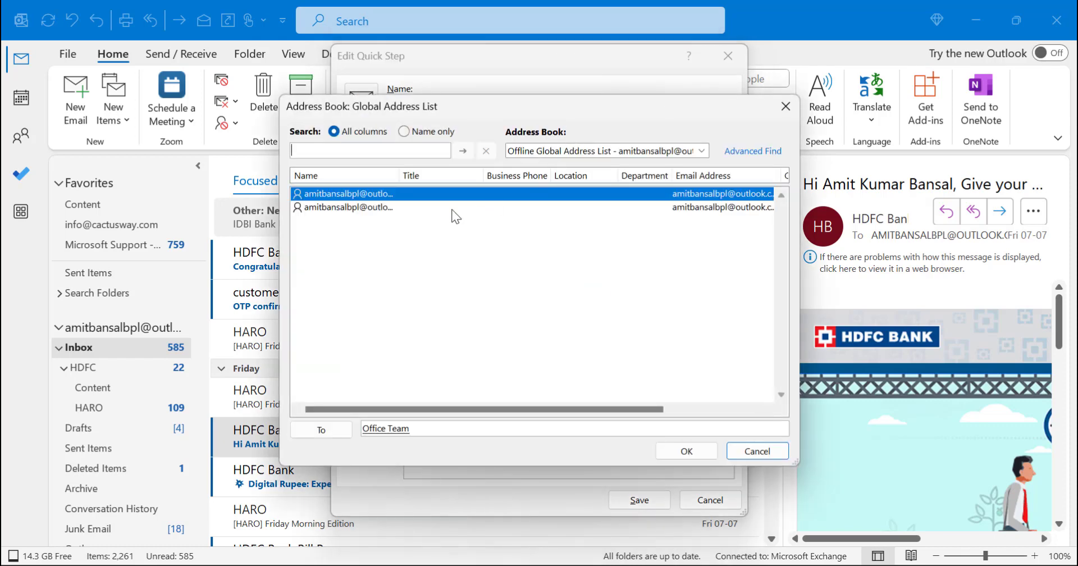
{"action": "left_click", "coordinate": [658, 152]}
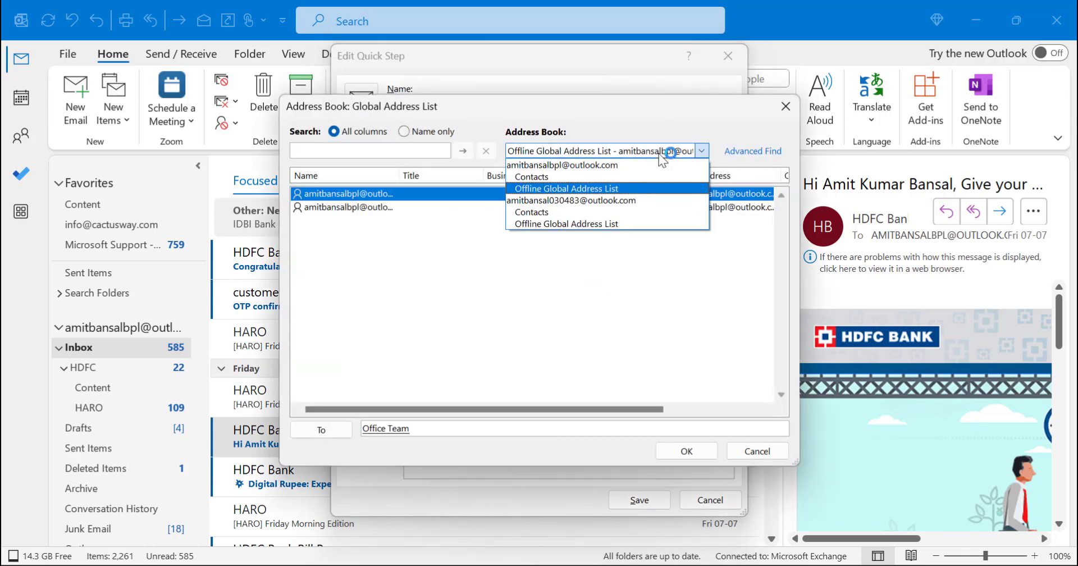
{"action": "left_click", "coordinate": [557, 212]}
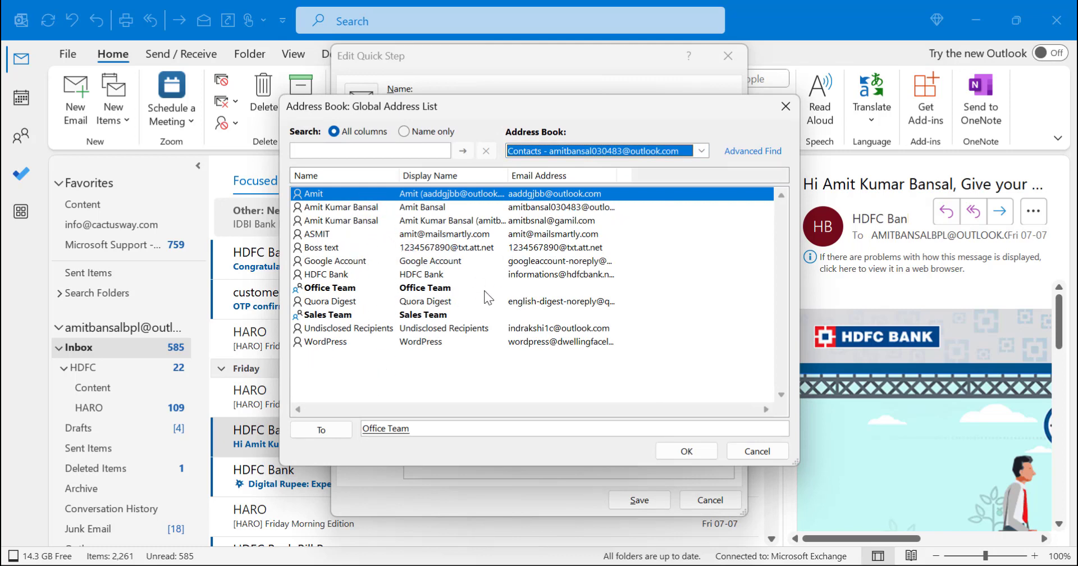
{"action": "left_click", "coordinate": [327, 315]}
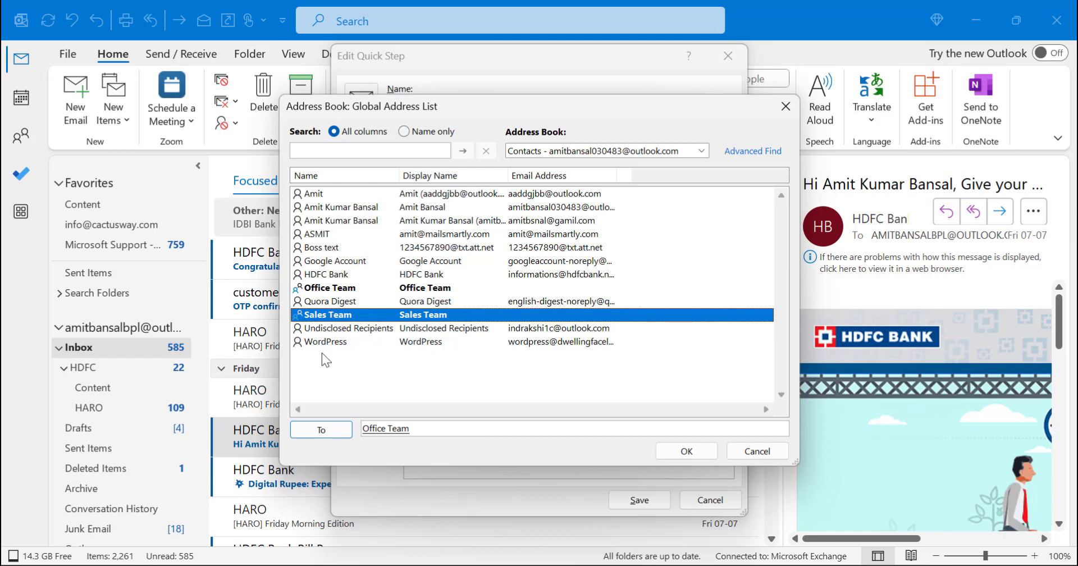
{"action": "left_click", "coordinate": [315, 430]}
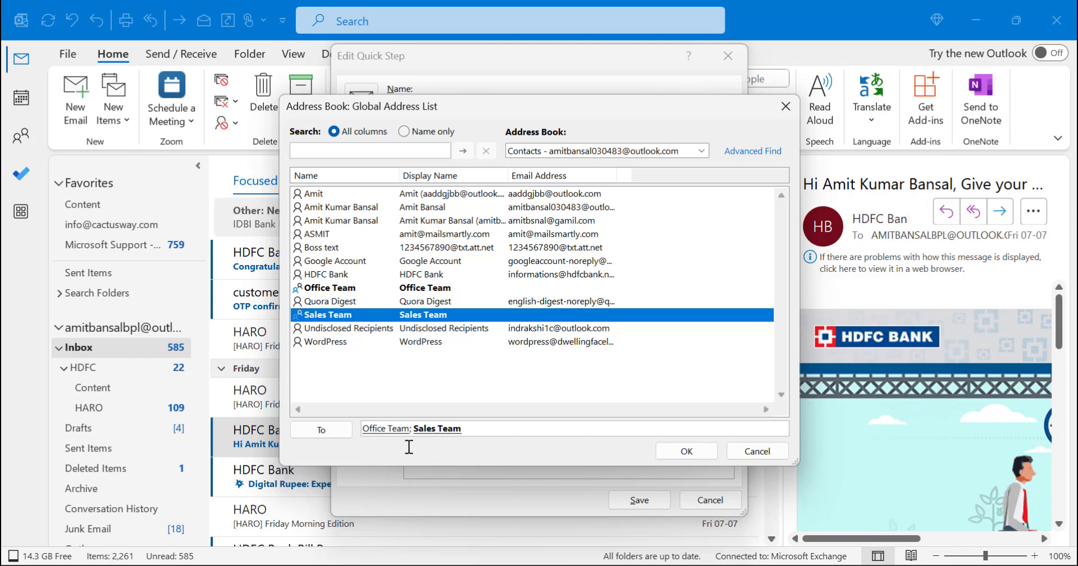
{"action": "left_click", "coordinate": [674, 452]}
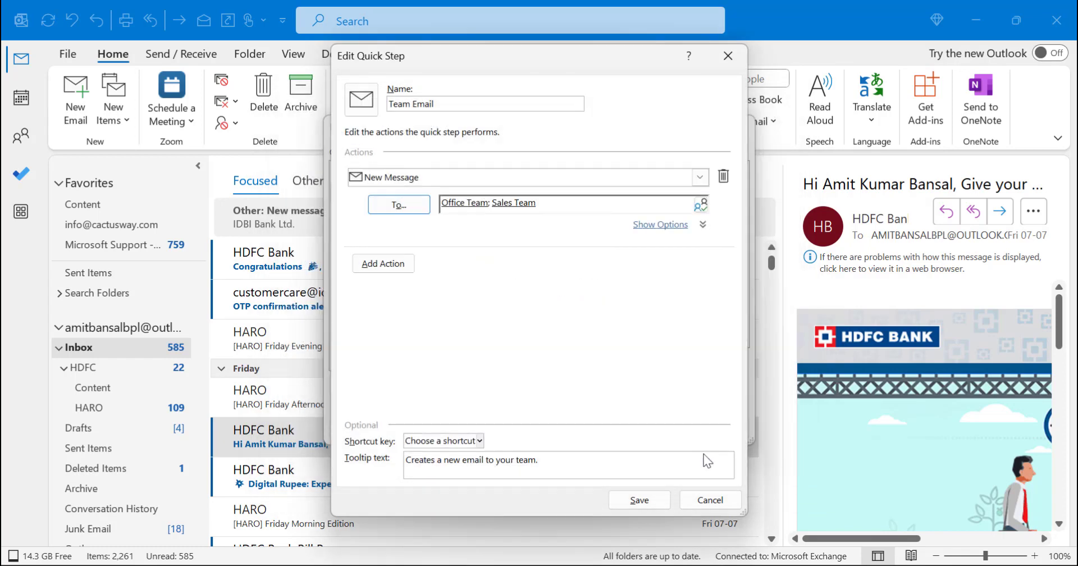
Review the additional options of the New Message action, including its subject and text fields
{"action": "left_click", "coordinate": [666, 226]}
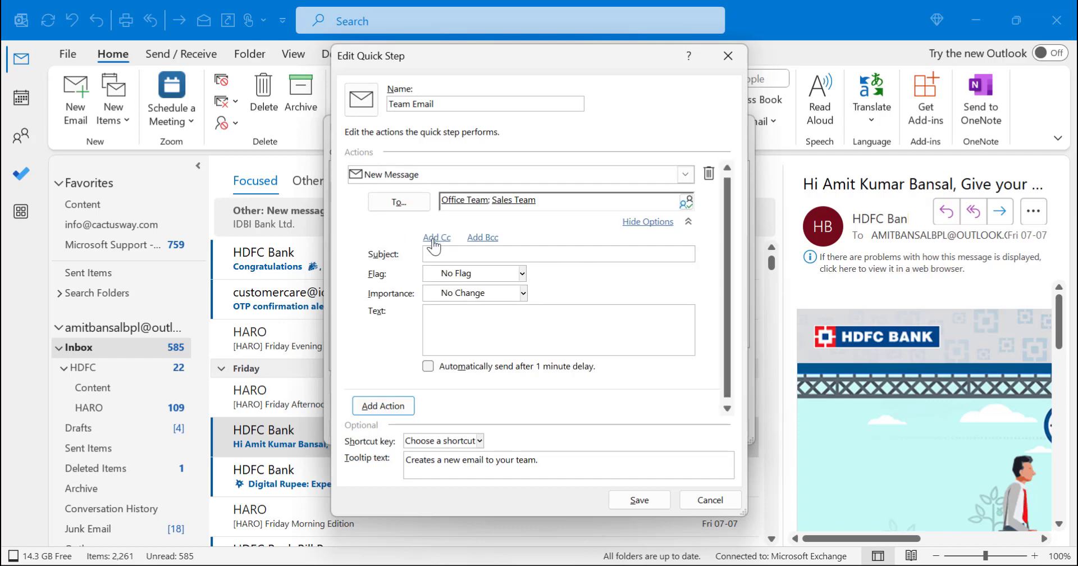
{"action": "left_click", "coordinate": [454, 254]}
{"action": "left_click", "coordinate": [504, 327]}
{"action": "scroll", "coordinate": [570, 380], "scroll_direction": "down", "scroll_amount": 1}
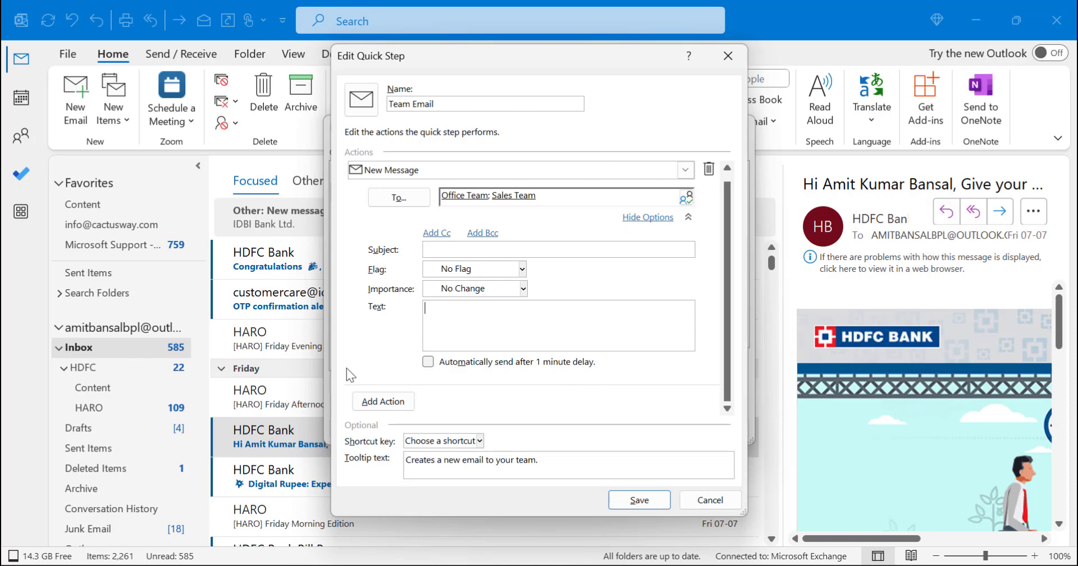
Add a Move to folder action targeting the Gmail account's Archive folder, and save the Team Email quick step
{"action": "left_click", "coordinate": [396, 405]}
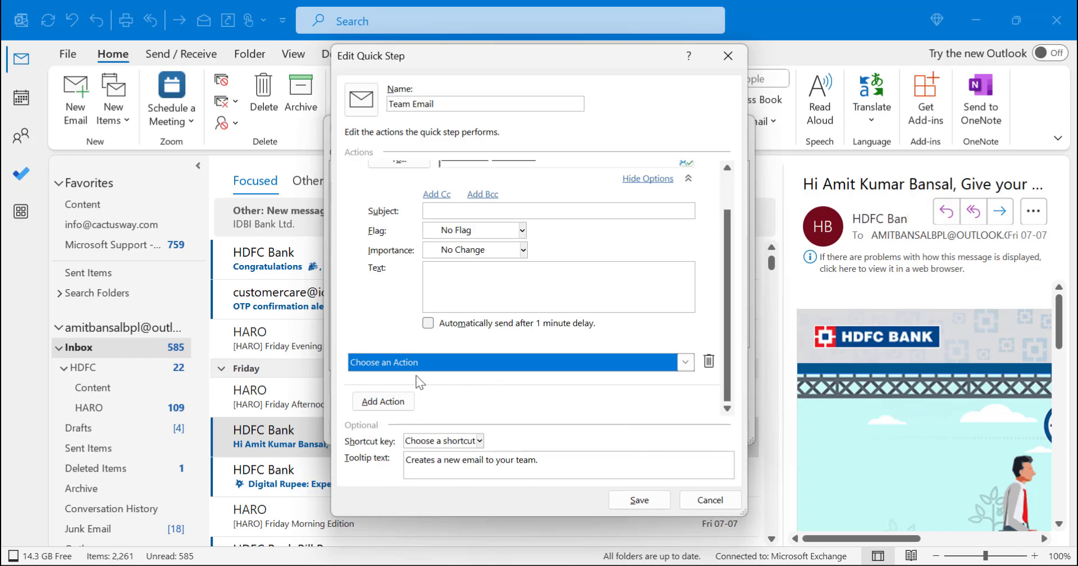
{"action": "left_click", "coordinate": [685, 363]}
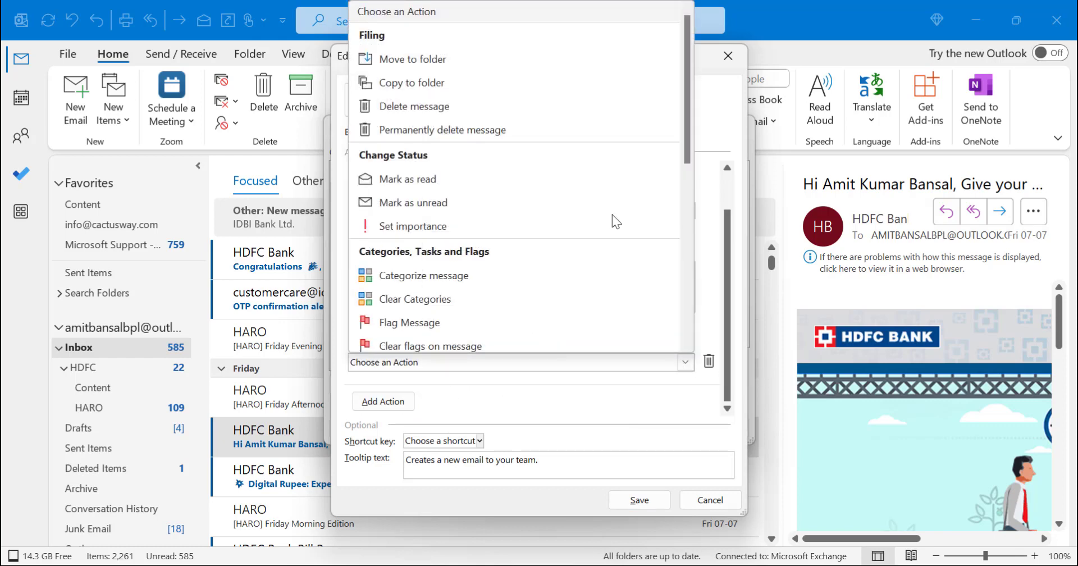
{"action": "left_click", "coordinate": [457, 366]}
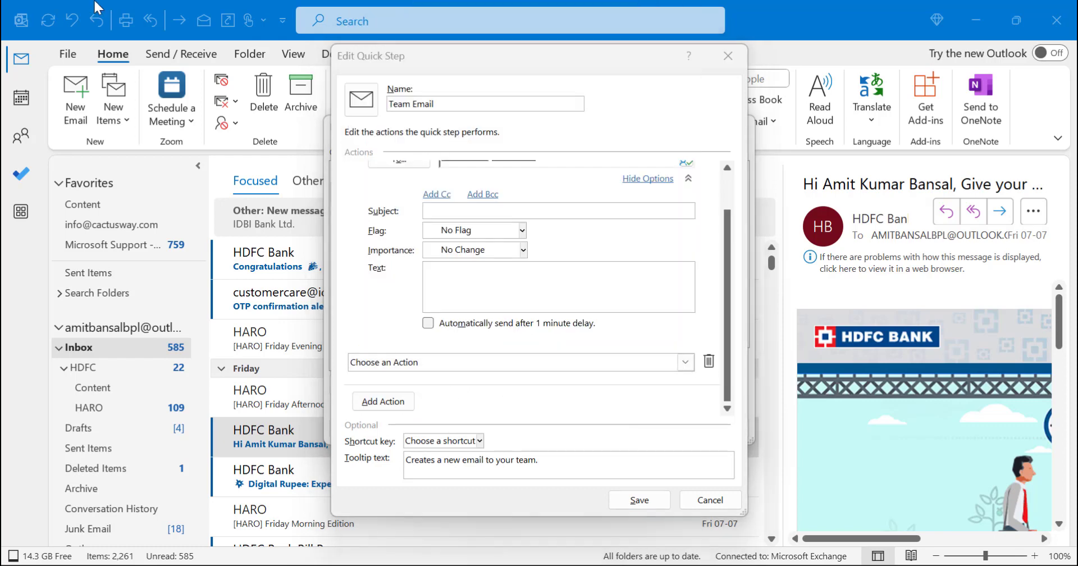
{"action": "left_click", "coordinate": [458, 366]}
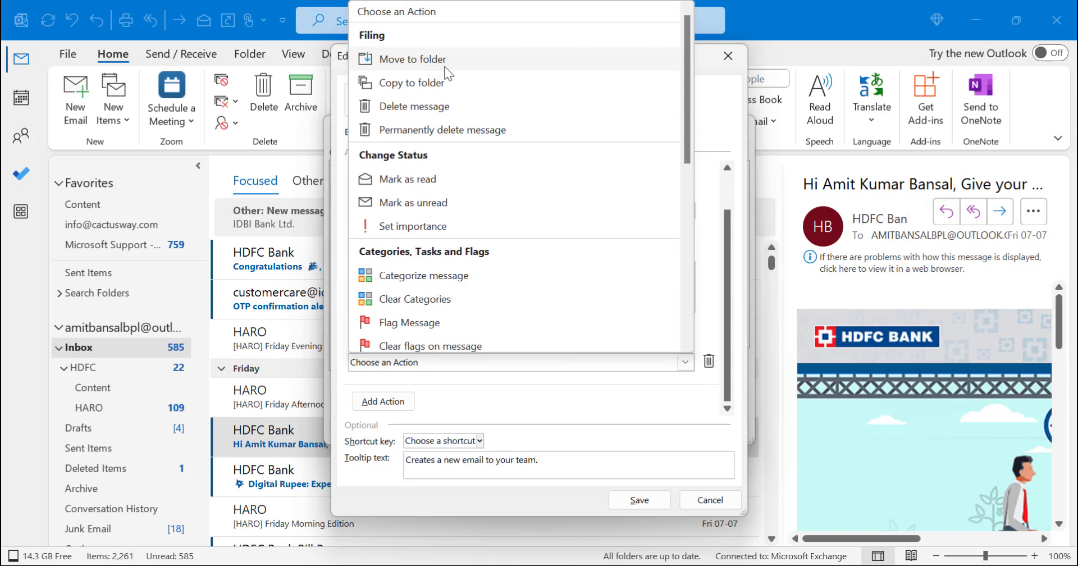
{"action": "left_click", "coordinate": [412, 59]}
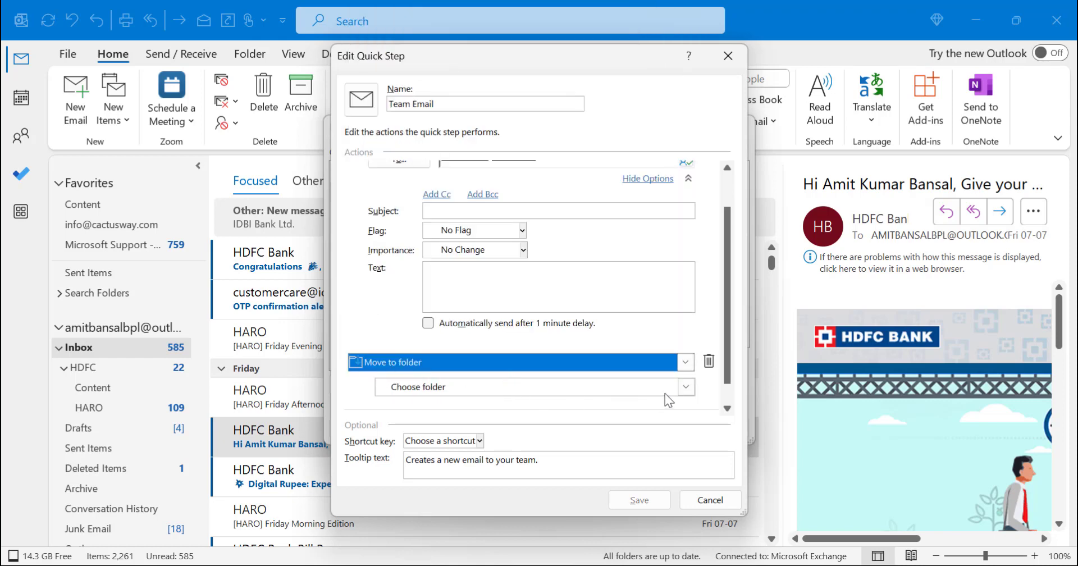
{"action": "left_click", "coordinate": [686, 386]}
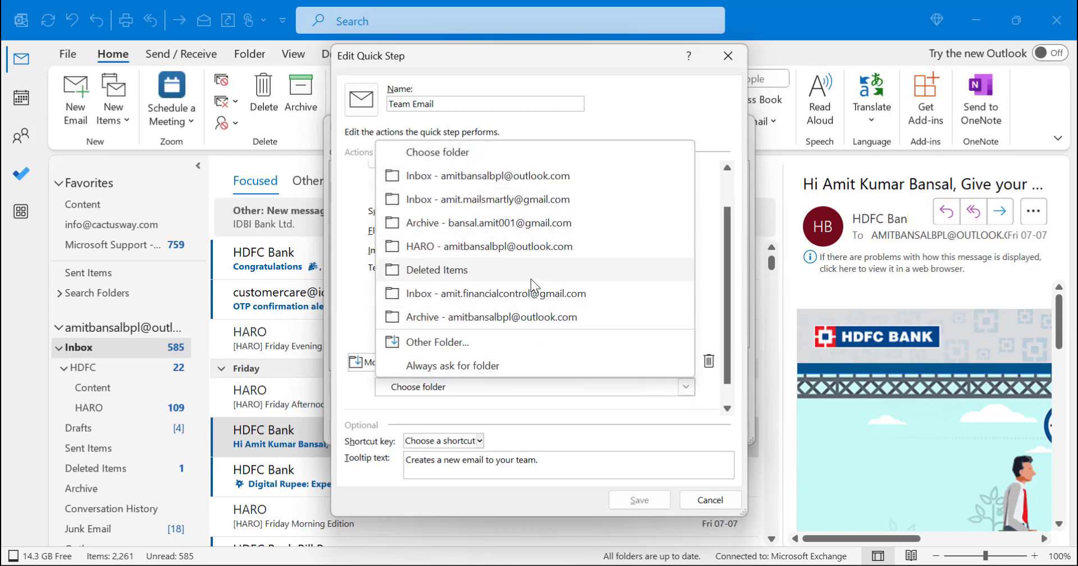
{"action": "left_click", "coordinate": [481, 225]}
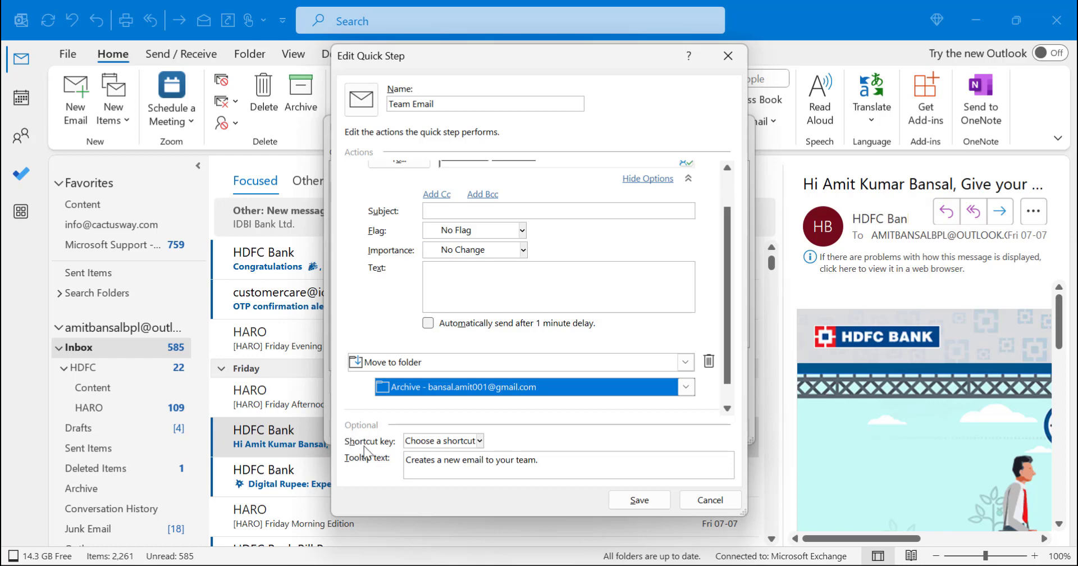
{"action": "left_click", "coordinate": [648, 498]}
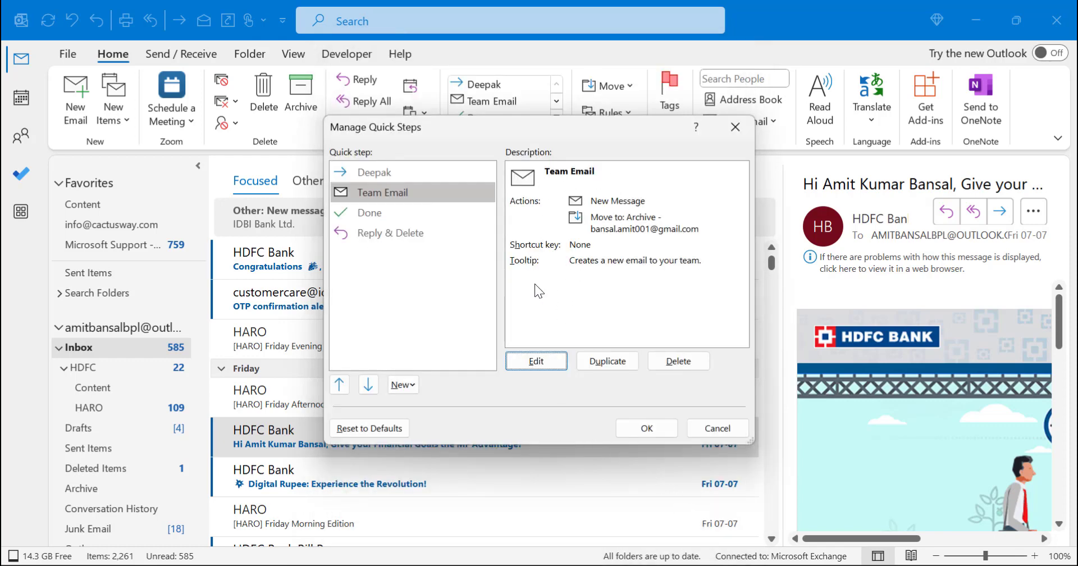
{"action": "left_click", "coordinate": [643, 430]}
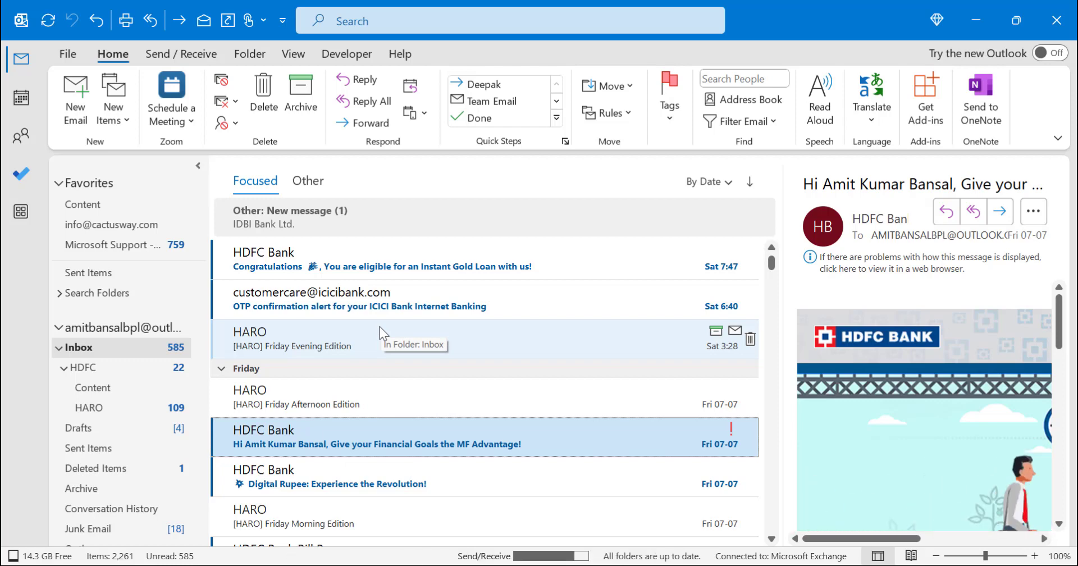
Open a blank new email, inspect its recipient fields, and close it without saving
{"action": "left_click", "coordinate": [82, 116]}
{"action": "double_click", "coordinate": [753, 7]}
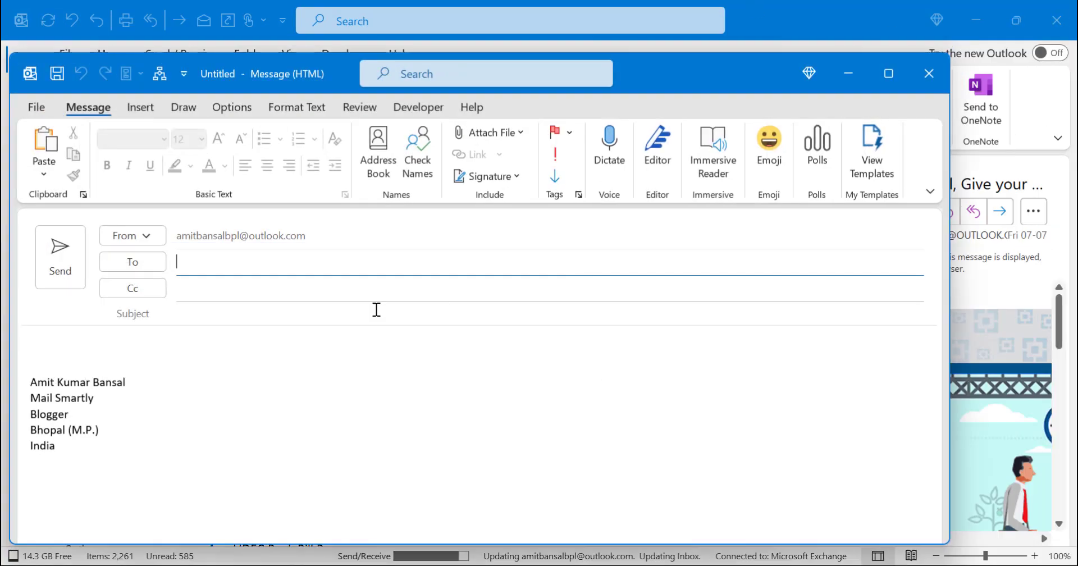
{"action": "left_click_drag", "start_coordinate": [663, 77], "coordinate": [821, 87]}
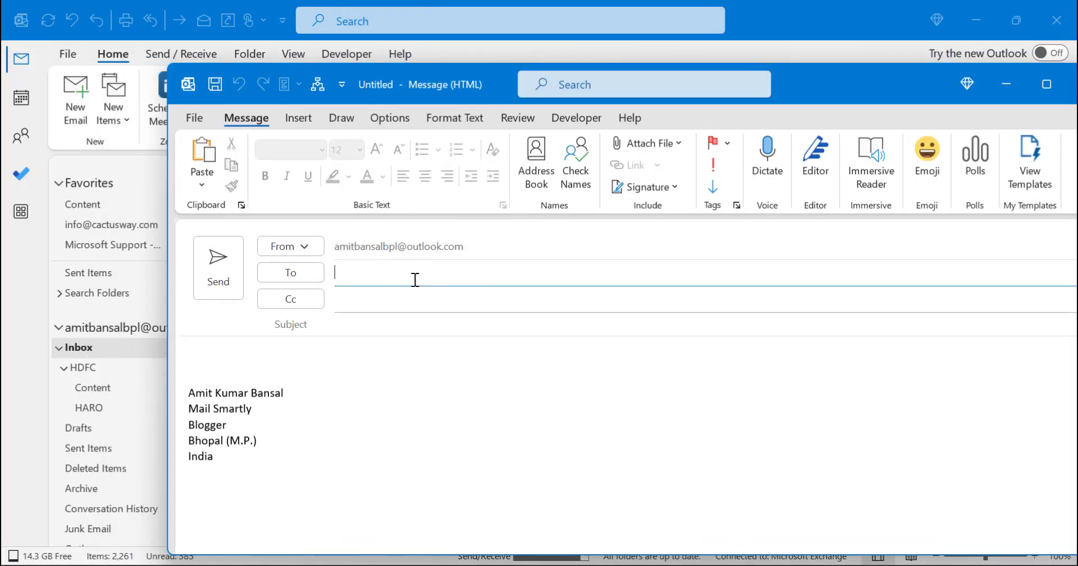
{"action": "left_click_drag", "start_coordinate": [719, 87], "coordinate": [528, 85]}
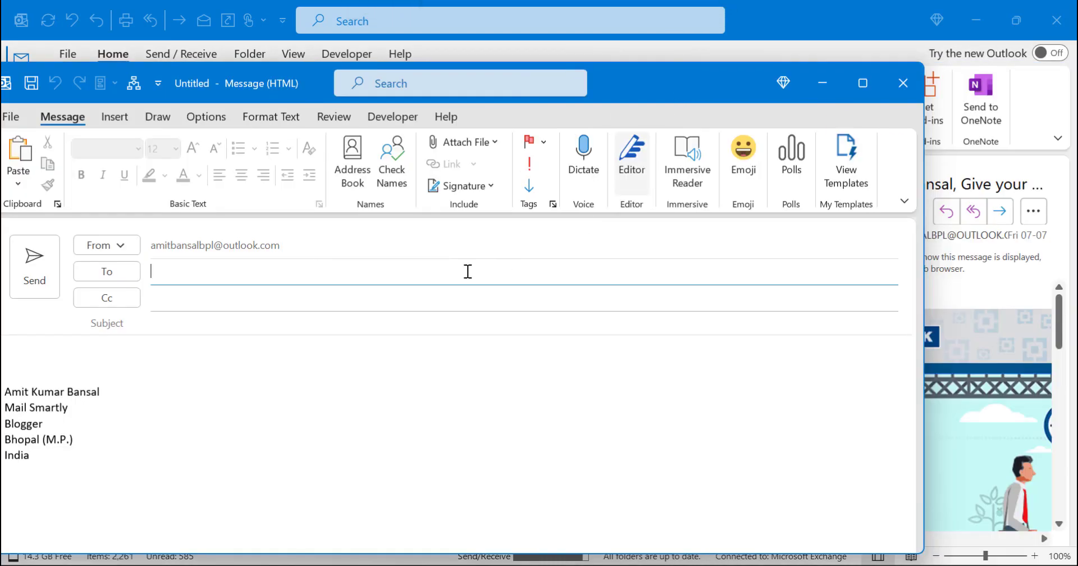
{"action": "left_click", "coordinate": [905, 84]}
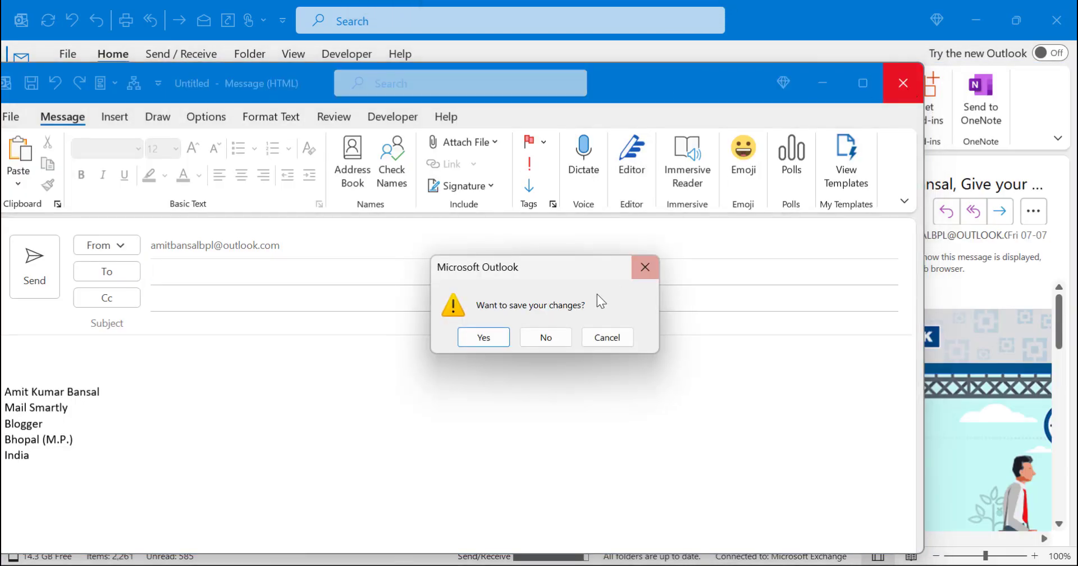
{"action": "left_click", "coordinate": [546, 337]}
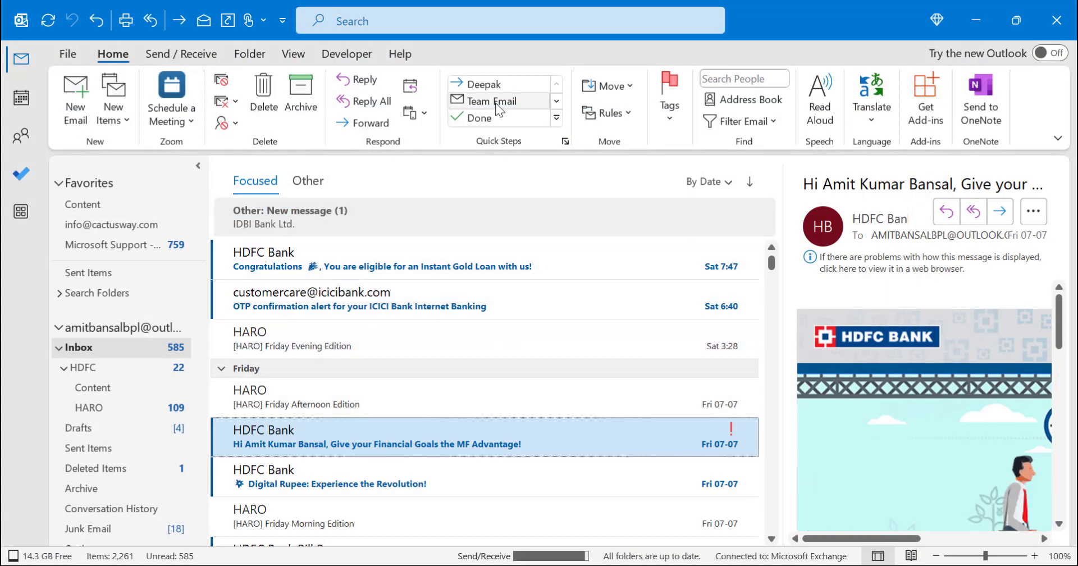
Run the Team Email quick step on the selected HDFC Bank message, check the draft's recipients, and discard the draft
{"action": "left_click", "coordinate": [496, 104]}
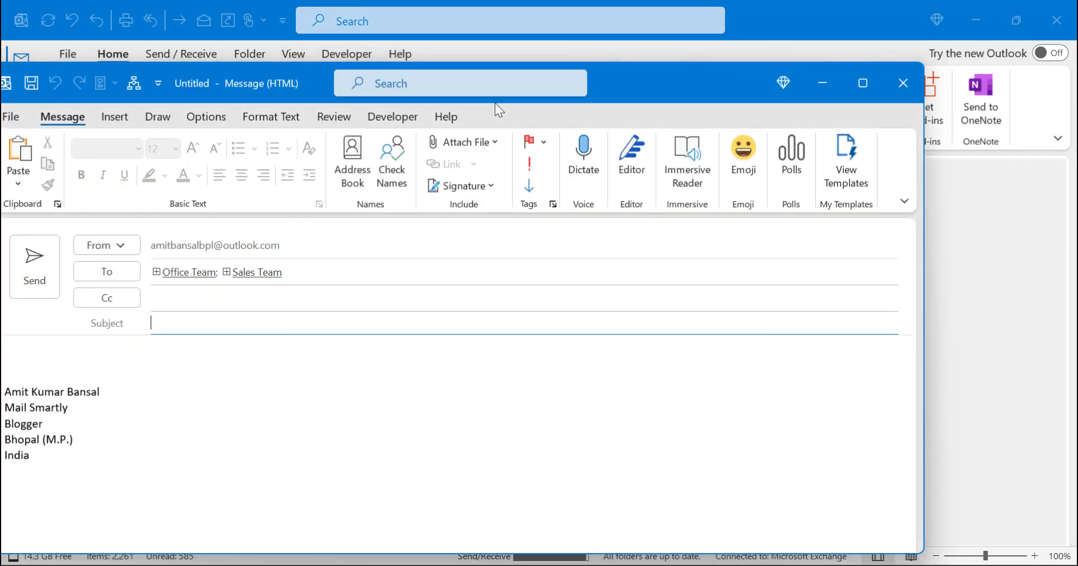
{"action": "left_click", "coordinate": [758, 80]}
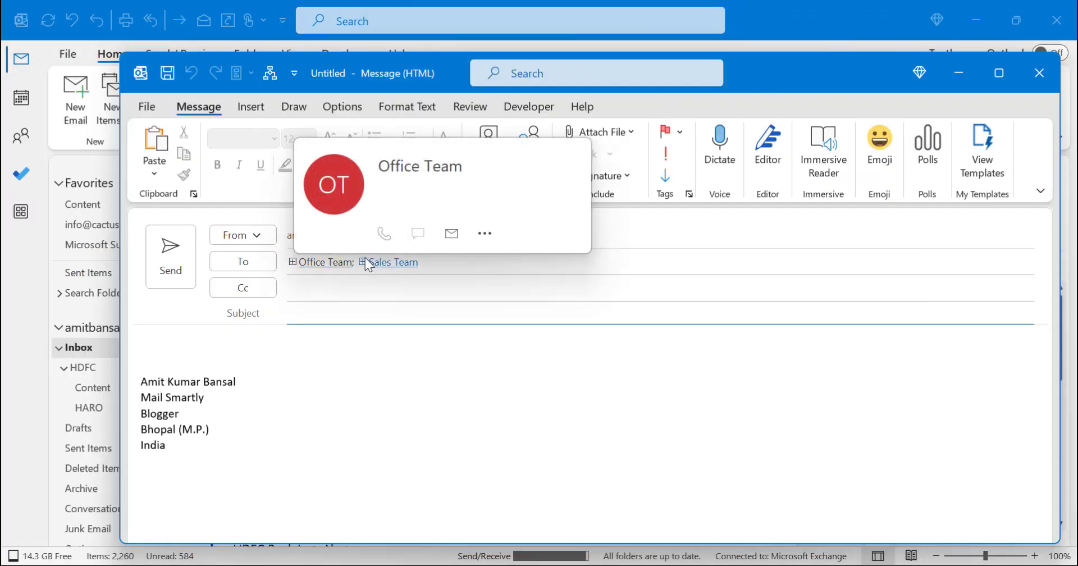
{"action": "left_click", "coordinate": [442, 262]}
{"action": "left_click", "coordinate": [327, 318]}
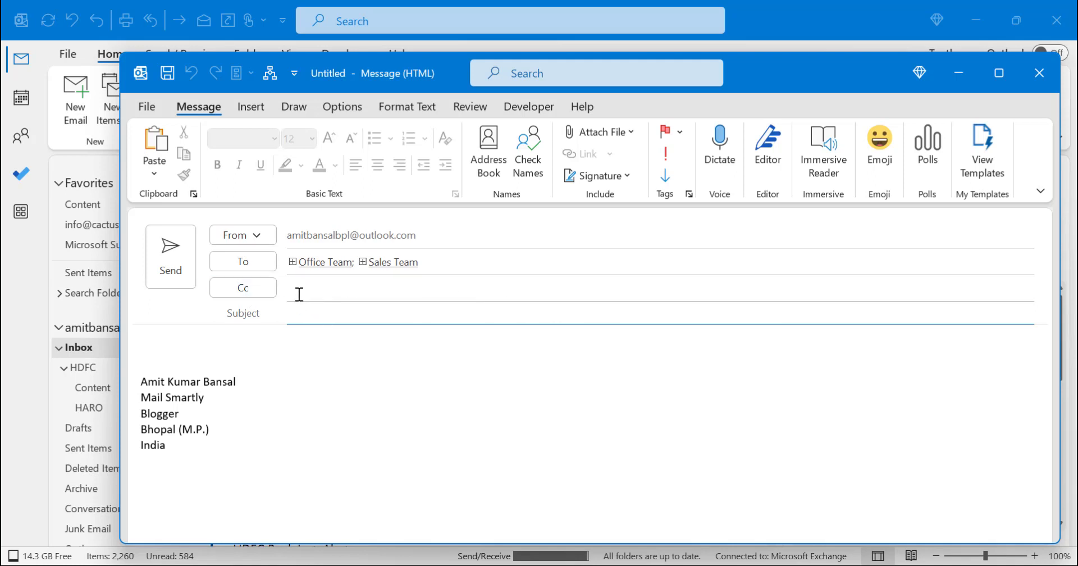
{"action": "left_click", "coordinate": [331, 283]}
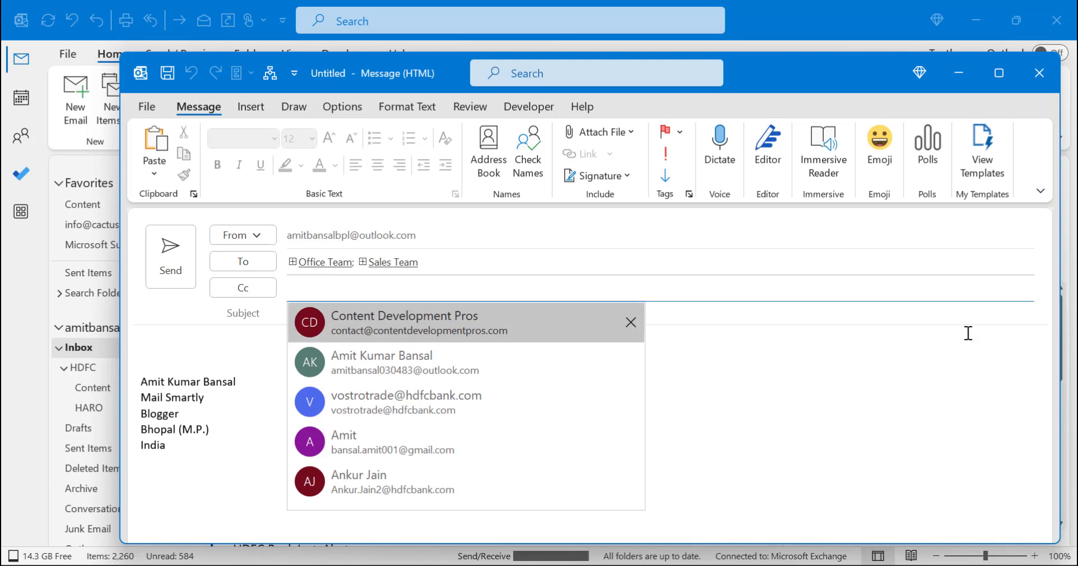
{"action": "left_click", "coordinate": [842, 357]}
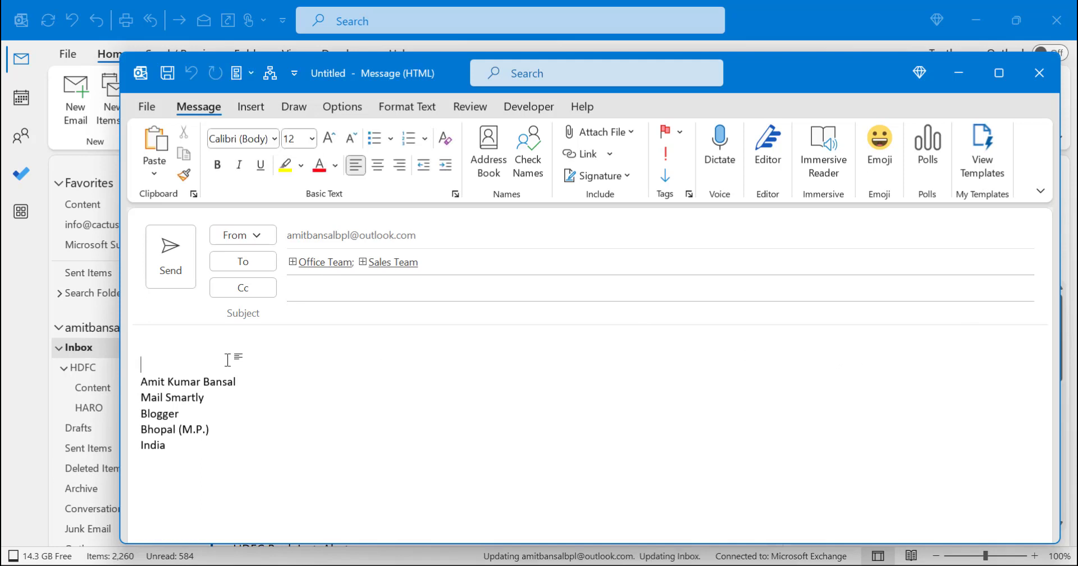
{"action": "left_click", "coordinate": [1029, 83]}
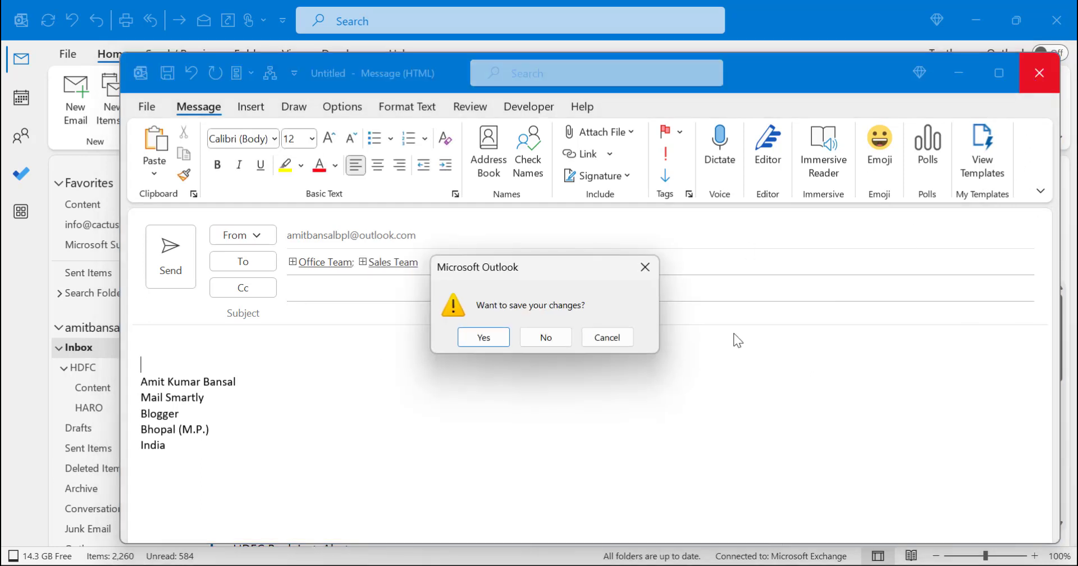
{"action": "left_click", "coordinate": [549, 333]}
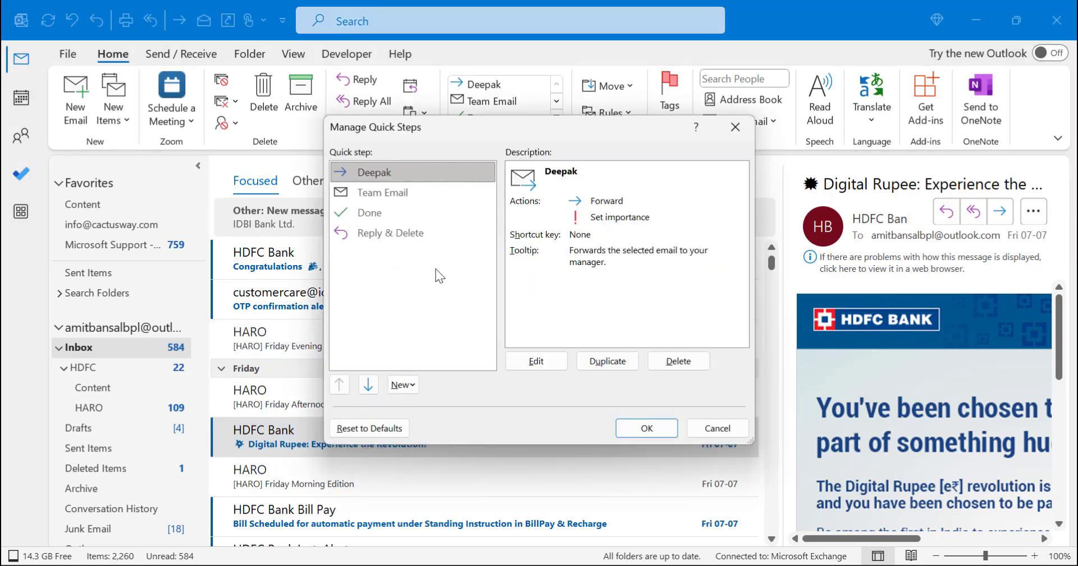
Start a new custom quick step from the quick steps manager
{"action": "left_click", "coordinate": [403, 385]}
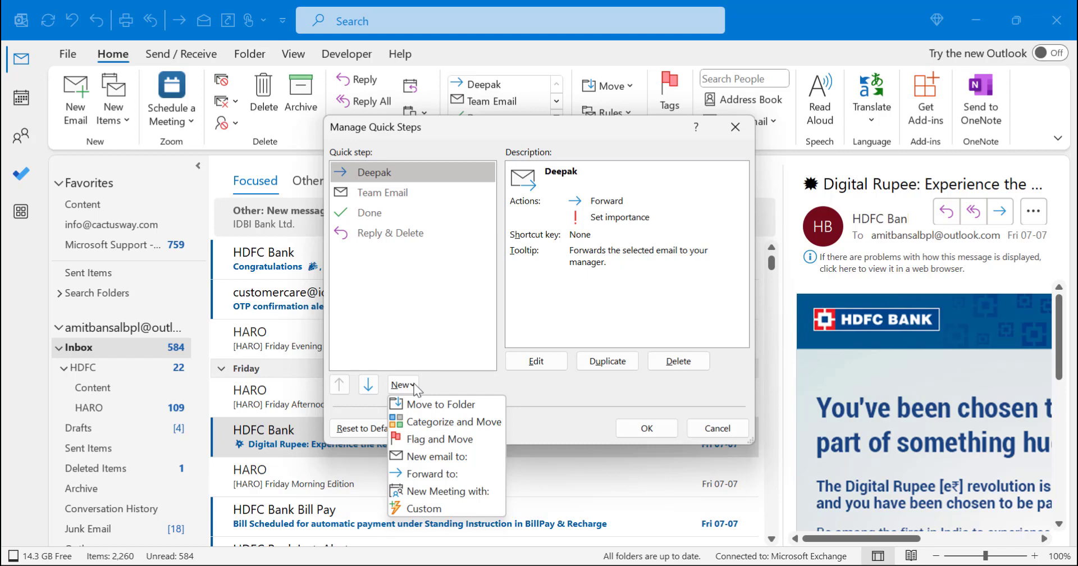
{"action": "left_click", "coordinate": [449, 509]}
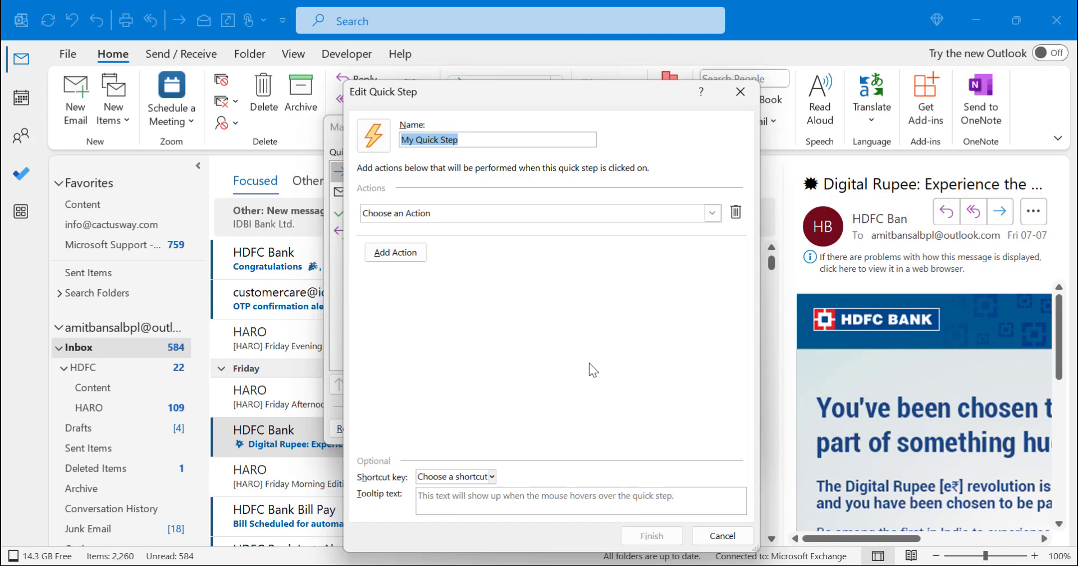
{"action": "triple_click", "coordinate": [520, 140]}
{"action": "left_click", "coordinate": [482, 139]}
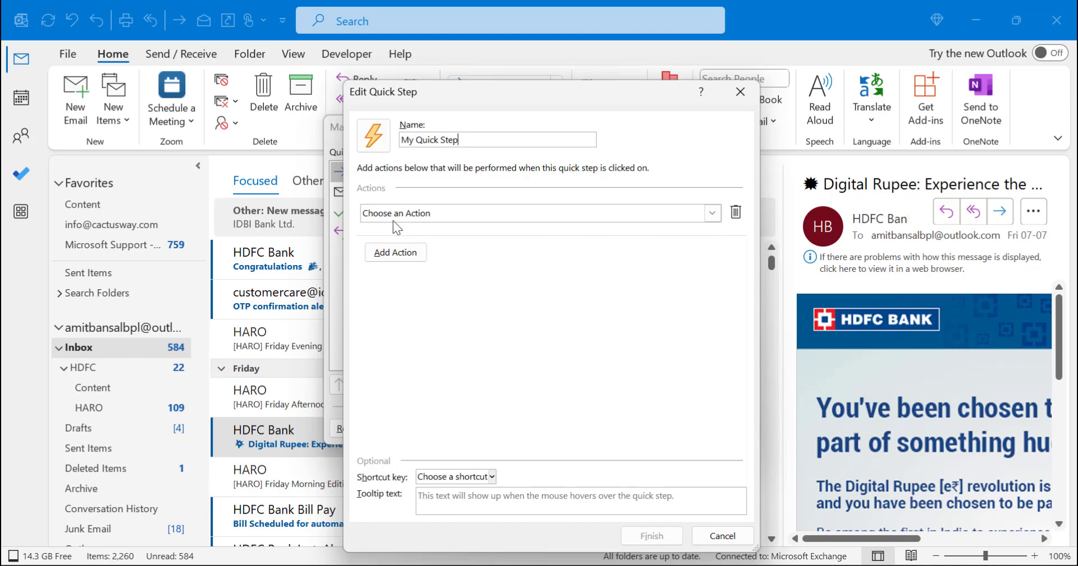
Choose Reply as the first action of the new quick step
{"action": "left_click", "coordinate": [712, 213]}
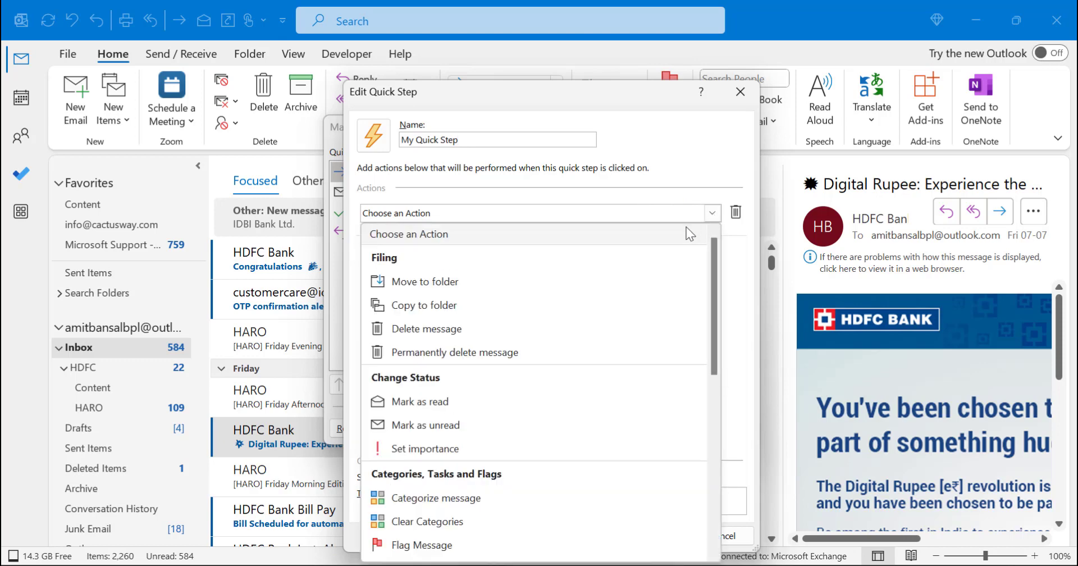
{"action": "scroll", "coordinate": [536, 329], "scroll_direction": "down", "scroll_amount": 3}
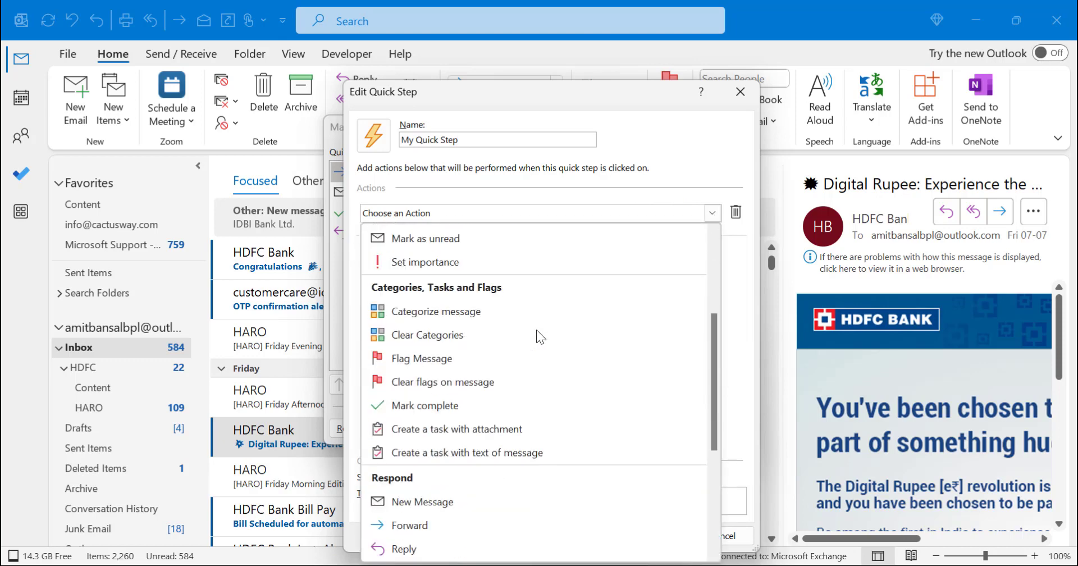
{"action": "scroll", "coordinate": [537, 329], "scroll_direction": "down", "scroll_amount": 5}
{"action": "left_click", "coordinate": [440, 365]}
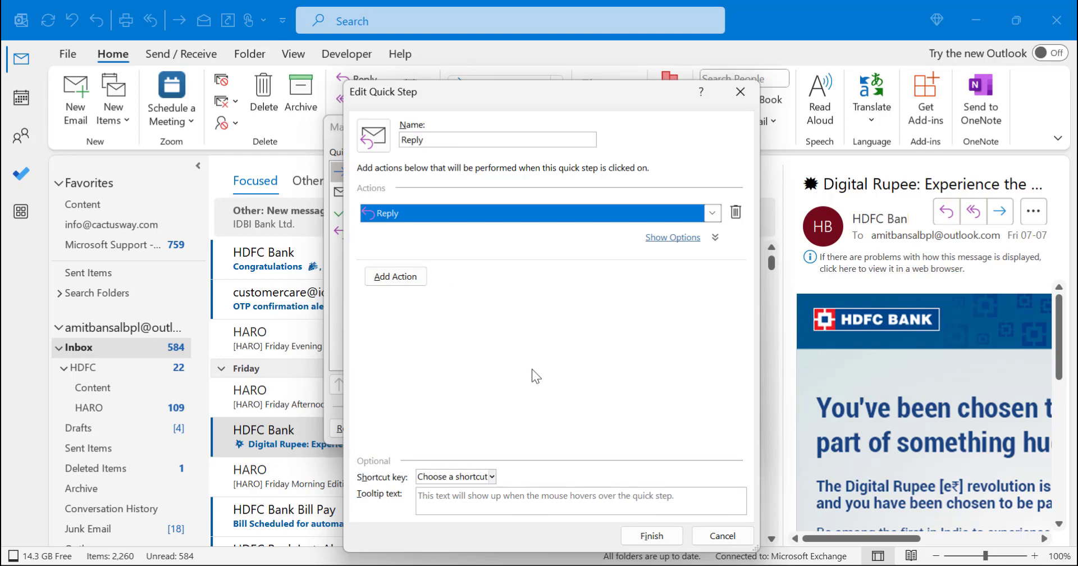
Append URGENT to the Reply action's subject and assign CTRL+SHIFT+1 as the quick step's shortcut key
{"action": "left_click", "coordinate": [668, 238]}
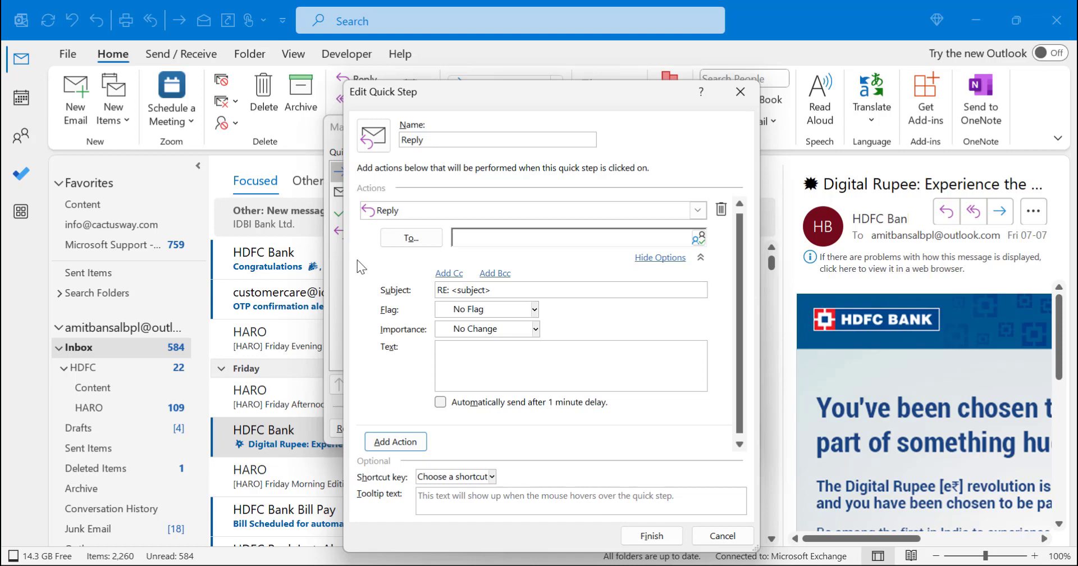
{"action": "left_click", "coordinate": [544, 290]}
{"action": "type", "text": "URGENT"}
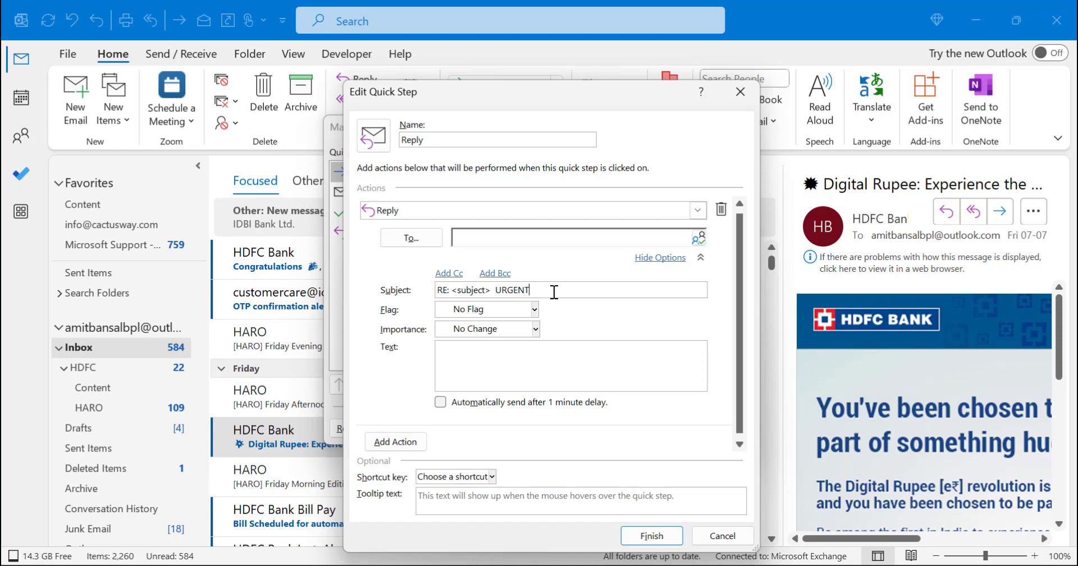
{"action": "left_click", "coordinate": [492, 477]}
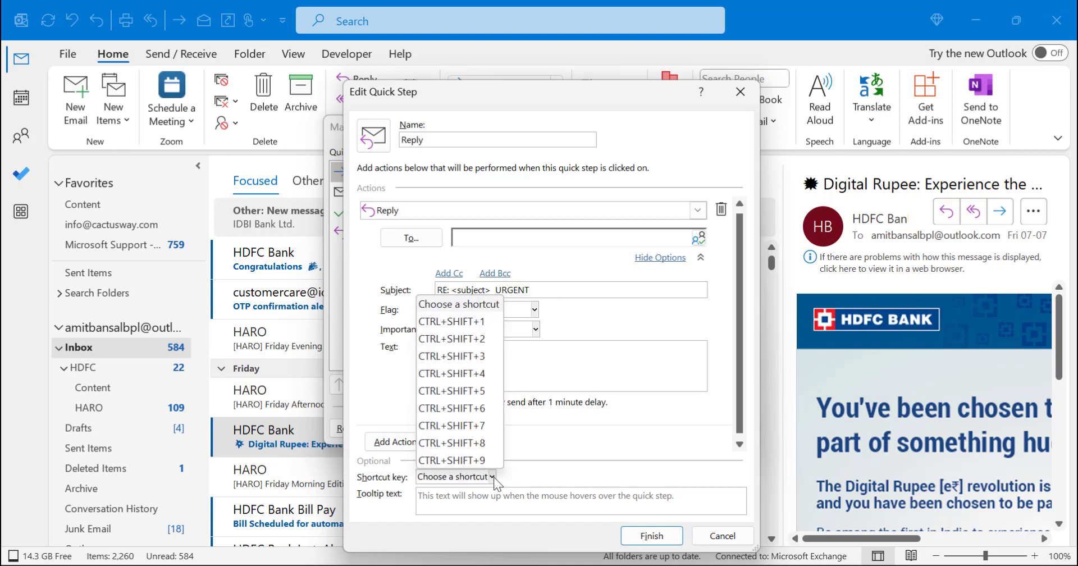
{"action": "left_click", "coordinate": [476, 322]}
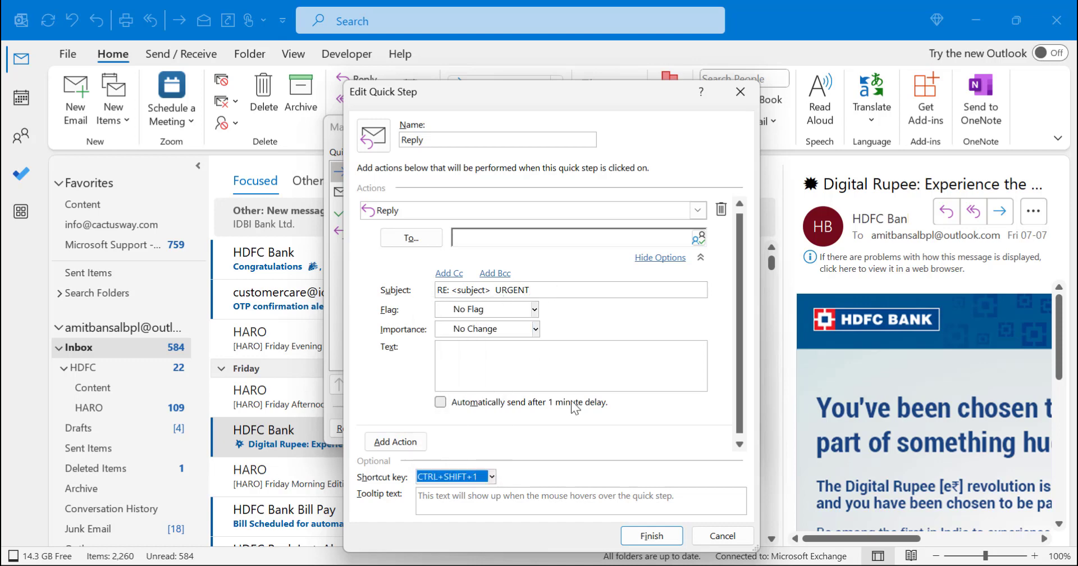
Add a Move to folder action to the Reply quick step and browse the other available folders for its destination
{"action": "left_click", "coordinate": [394, 442]}
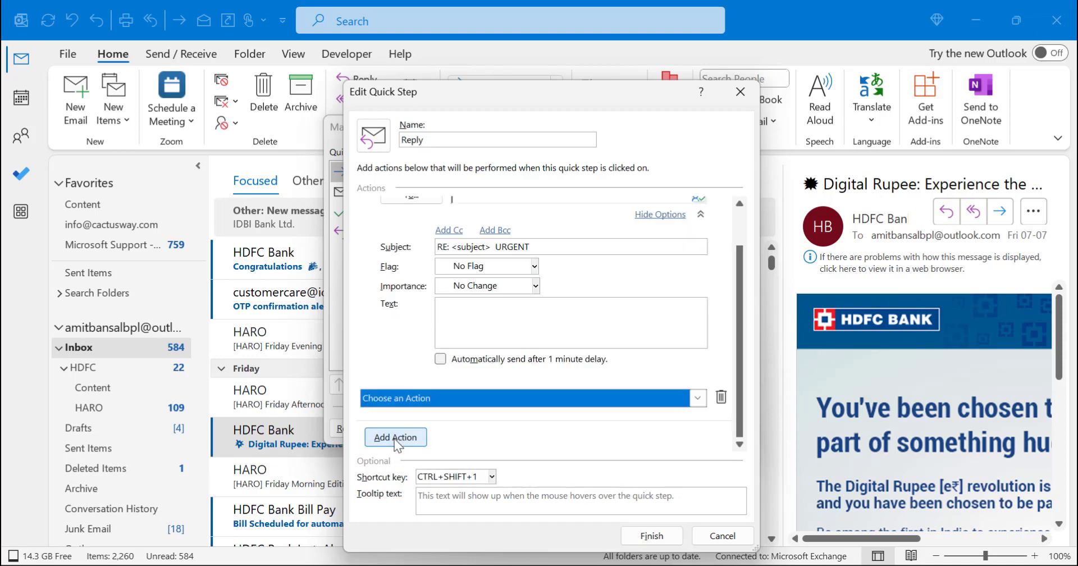
{"action": "left_click", "coordinate": [623, 400]}
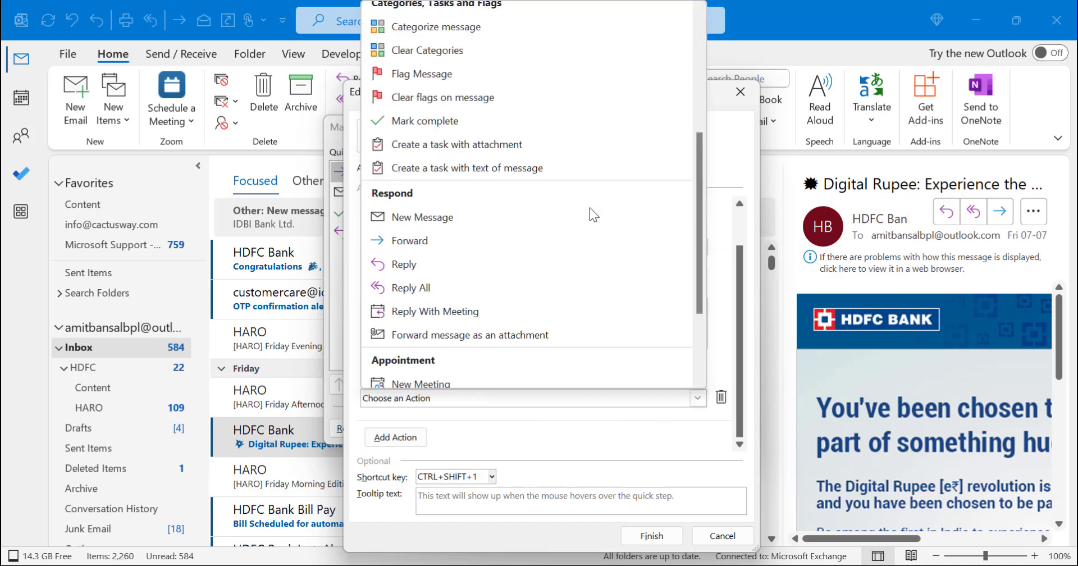
{"action": "scroll", "coordinate": [590, 208], "scroll_direction": "down", "scroll_amount": 2}
{"action": "scroll", "coordinate": [590, 208], "scroll_direction": "up", "scroll_amount": 6}
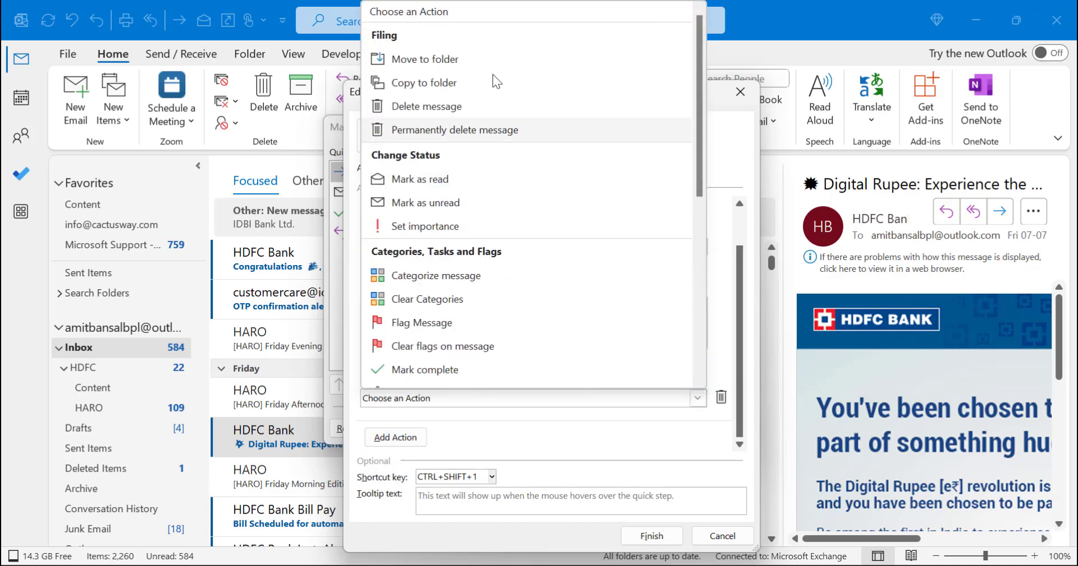
{"action": "left_click", "coordinate": [494, 58]}
{"action": "left_click", "coordinate": [700, 423]}
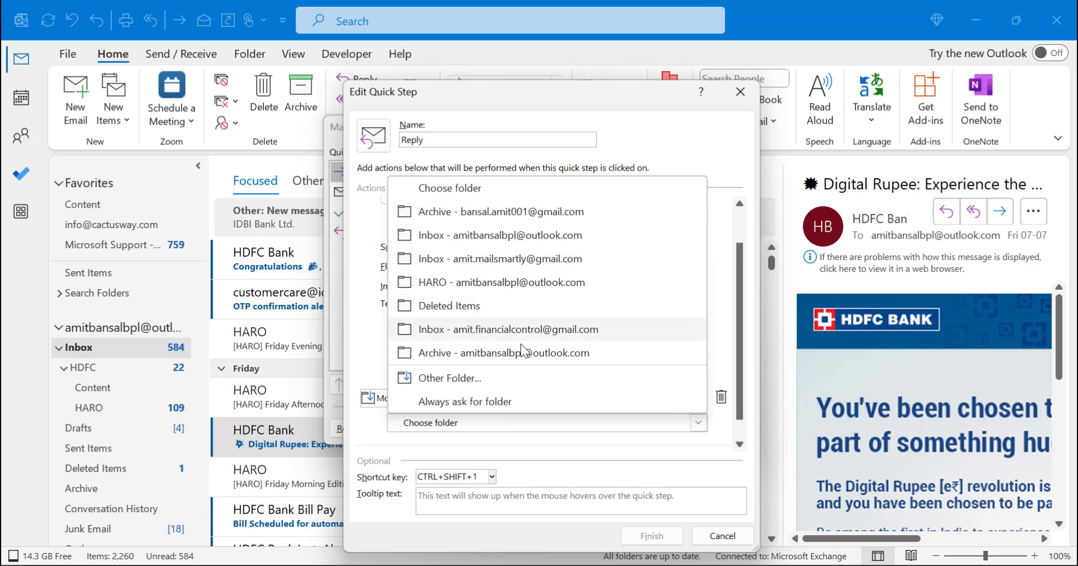
{"action": "left_click", "coordinate": [458, 385]}
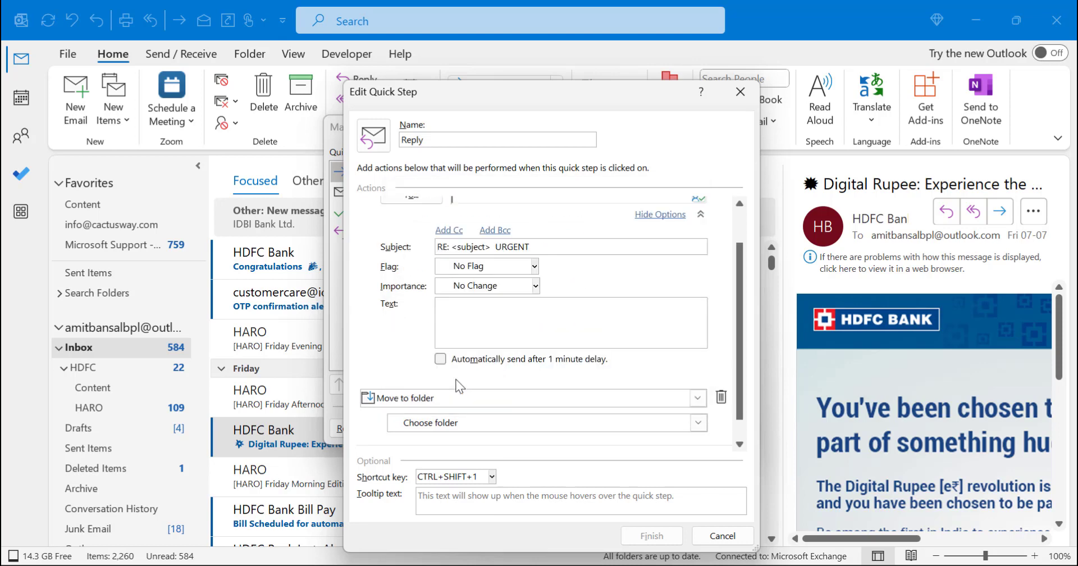
{"action": "scroll", "coordinate": [545, 342], "scroll_direction": "up", "scroll_amount": 1}
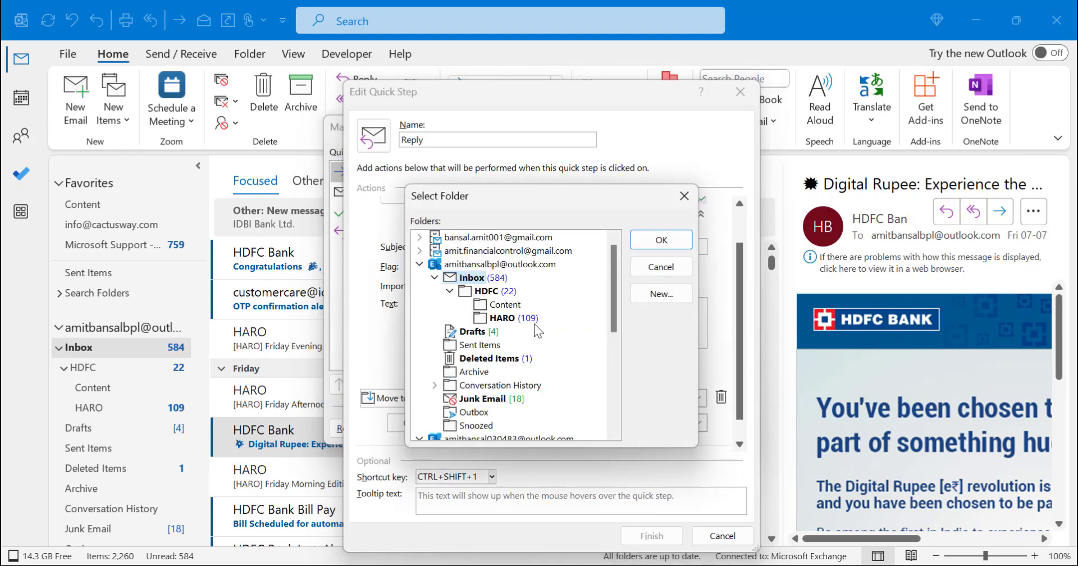
{"action": "scroll", "coordinate": [534, 323], "scroll_direction": "down", "scroll_amount": 5}
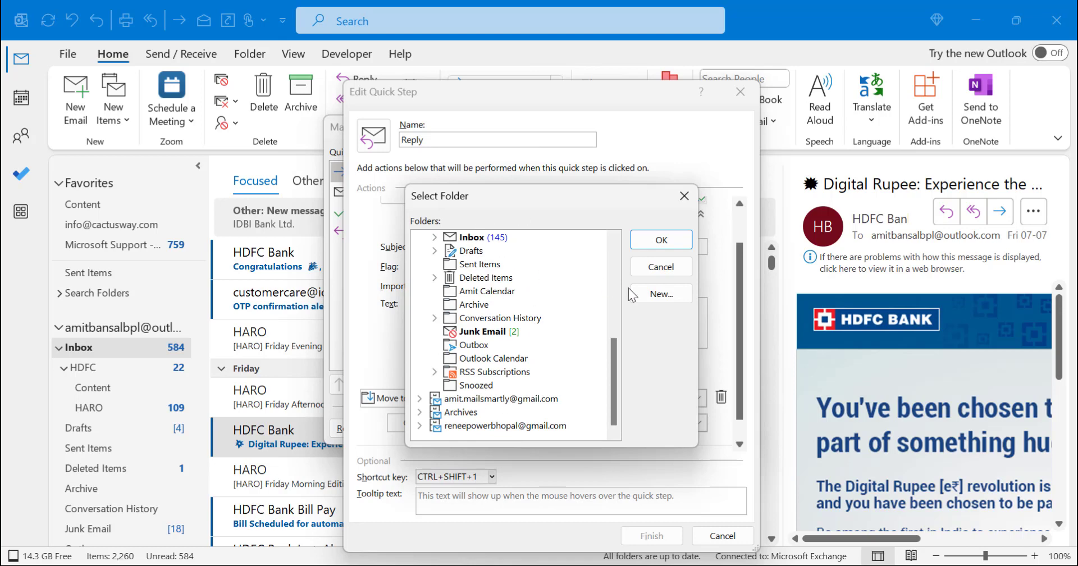
Create a mail folder named My Quick Steps under the Inbox and set it as the move destination
{"action": "left_click", "coordinate": [643, 294]}
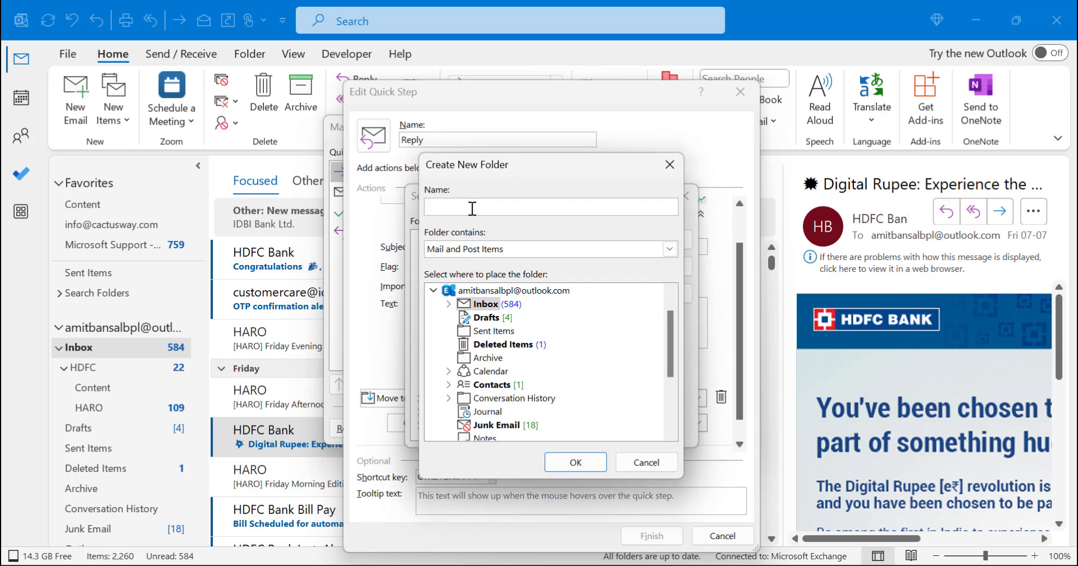
{"action": "type", "text": "My Quick Steps"}
{"action": "left_click", "coordinate": [521, 248]}
{"action": "left_click", "coordinate": [522, 249]}
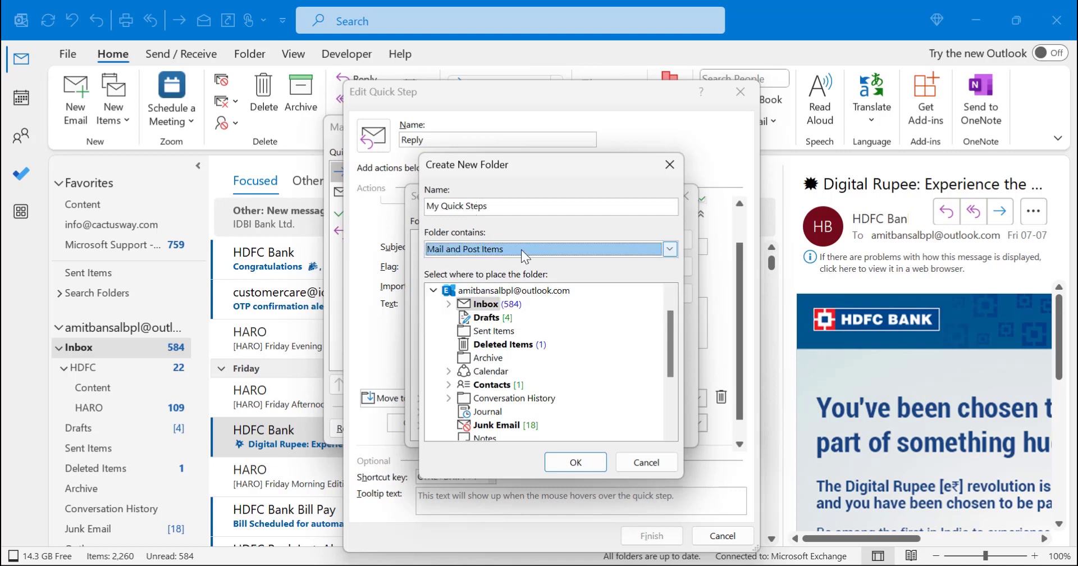
{"action": "left_click", "coordinate": [453, 306]}
{"action": "left_click", "coordinate": [576, 462]}
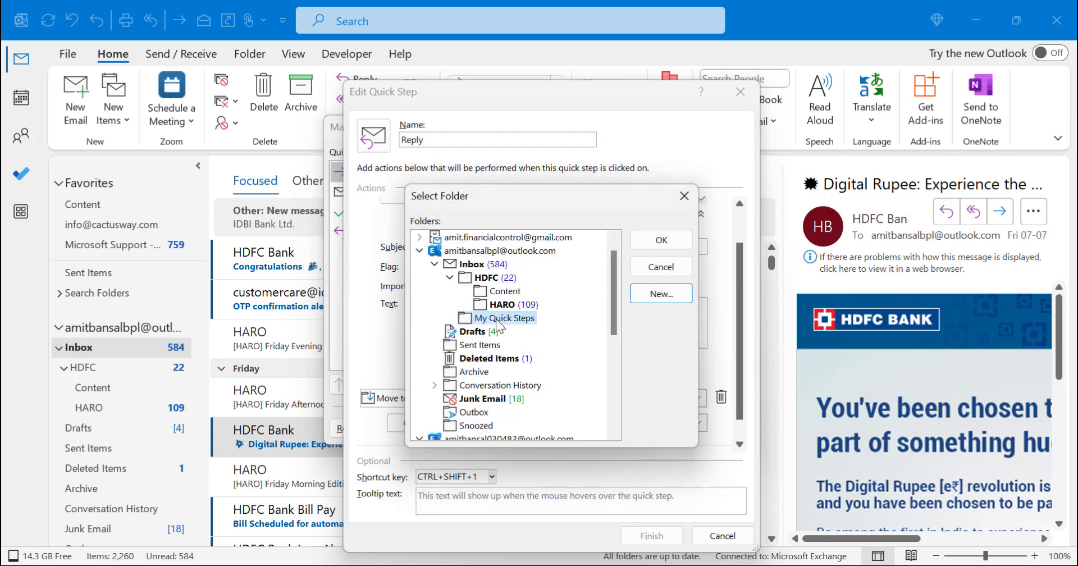
{"action": "left_click", "coordinate": [660, 238]}
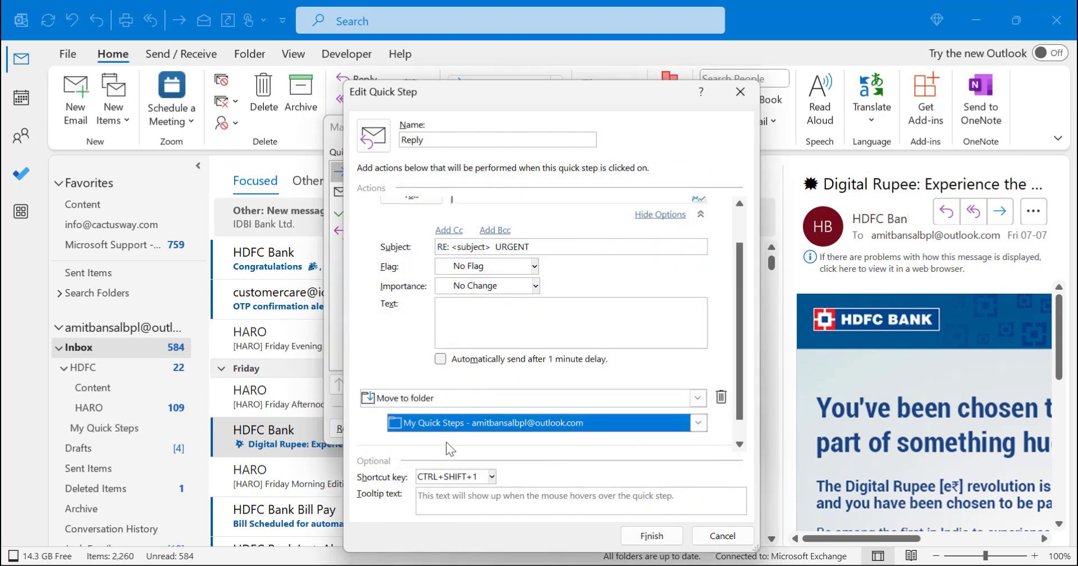
Add a Flag Message action set to Next Week and finish creating the Reply quick step
{"action": "scroll", "coordinate": [585, 294], "scroll_direction": "down", "scroll_amount": 1}
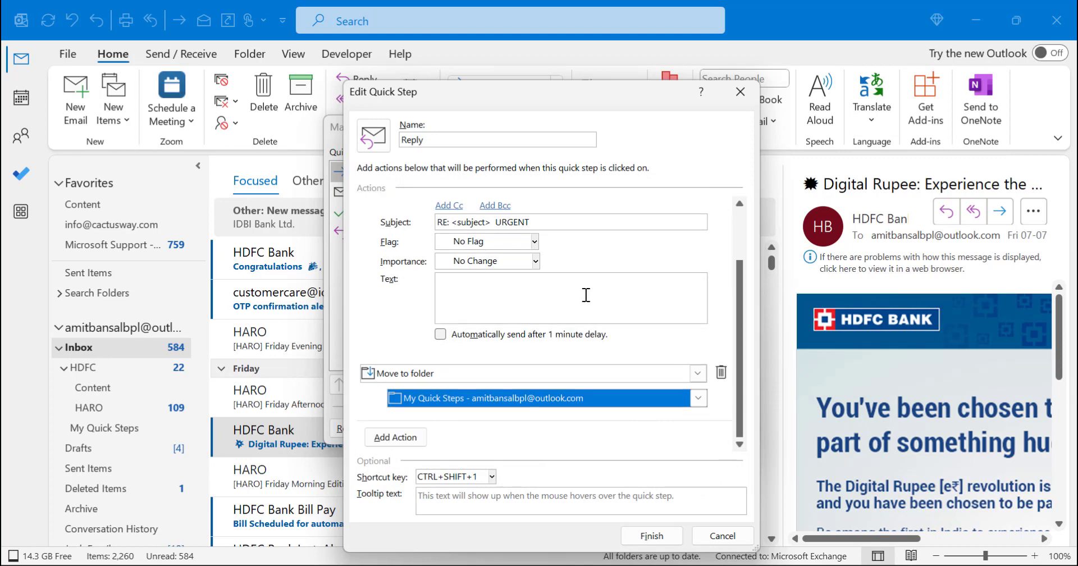
{"action": "left_click", "coordinate": [419, 444]}
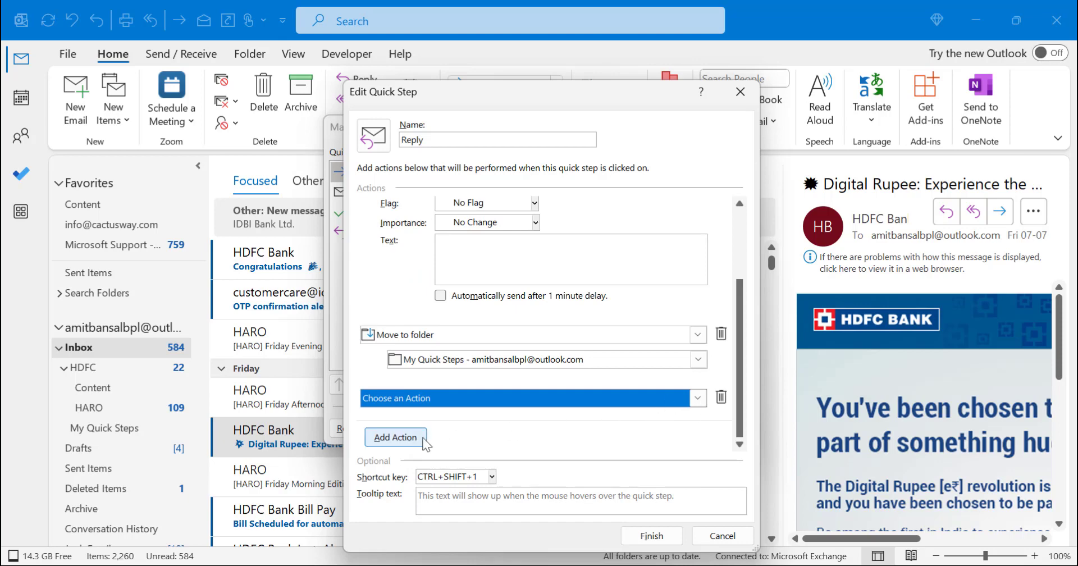
{"action": "left_click", "coordinate": [698, 397]}
{"action": "scroll", "coordinate": [599, 249], "scroll_direction": "down", "scroll_amount": 3}
{"action": "scroll", "coordinate": [597, 255], "scroll_direction": "down", "scroll_amount": 1}
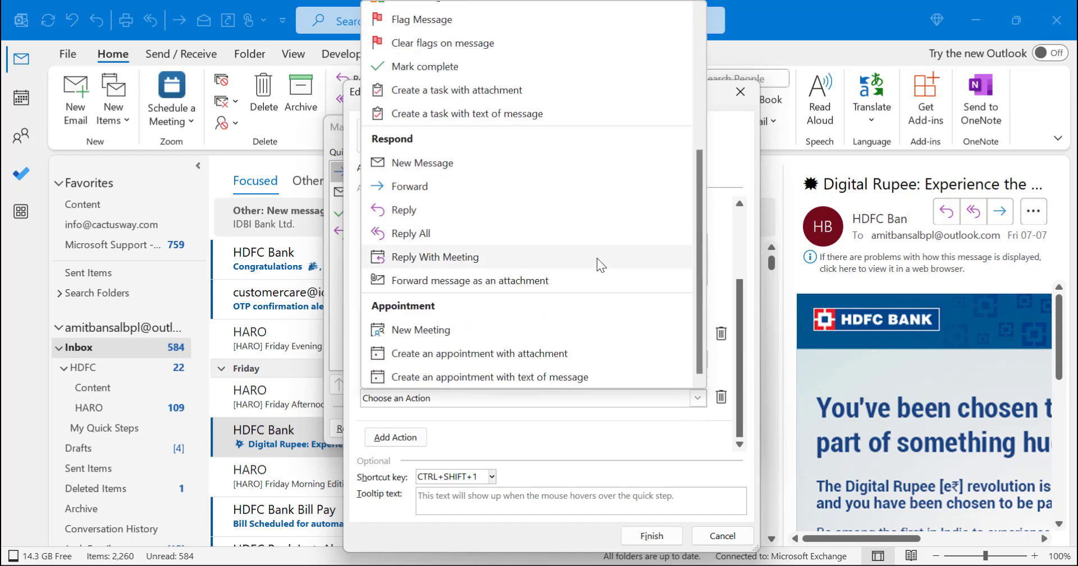
{"action": "scroll", "coordinate": [596, 269], "scroll_direction": "up", "scroll_amount": 5}
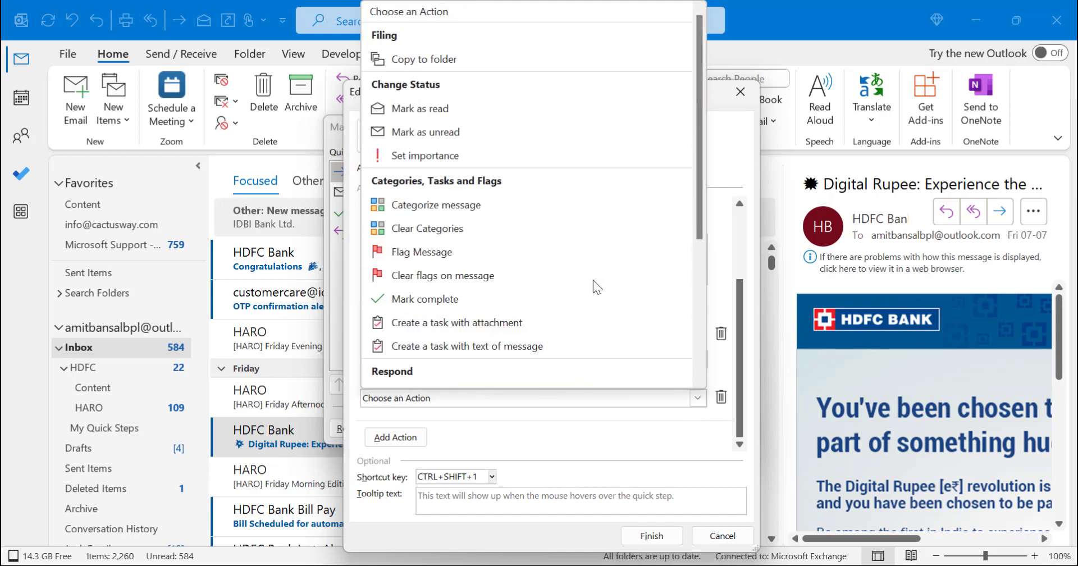
{"action": "left_click", "coordinate": [529, 250]}
{"action": "left_click", "coordinate": [698, 423]}
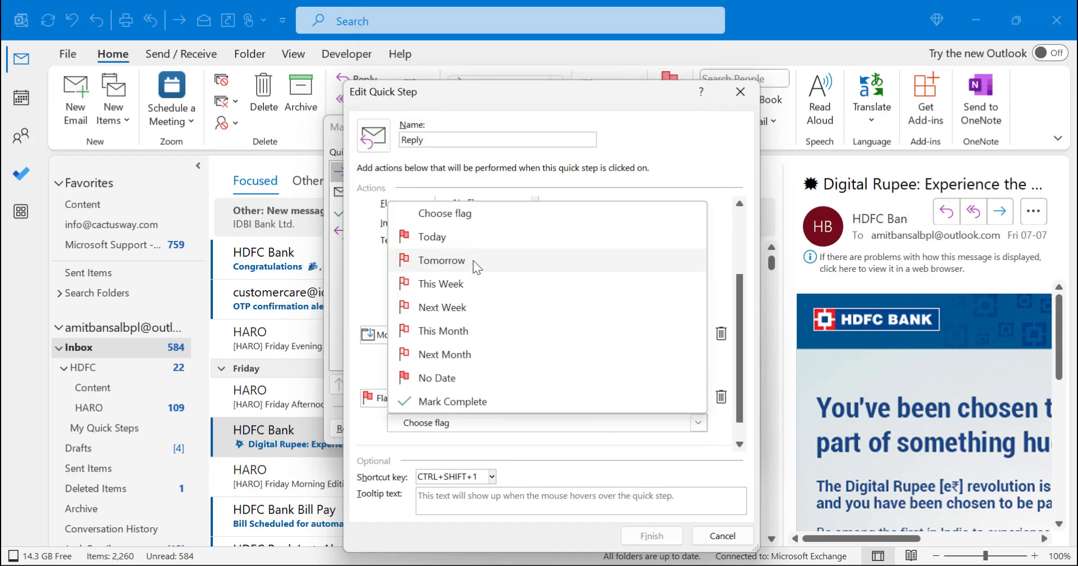
{"action": "left_click", "coordinate": [476, 310]}
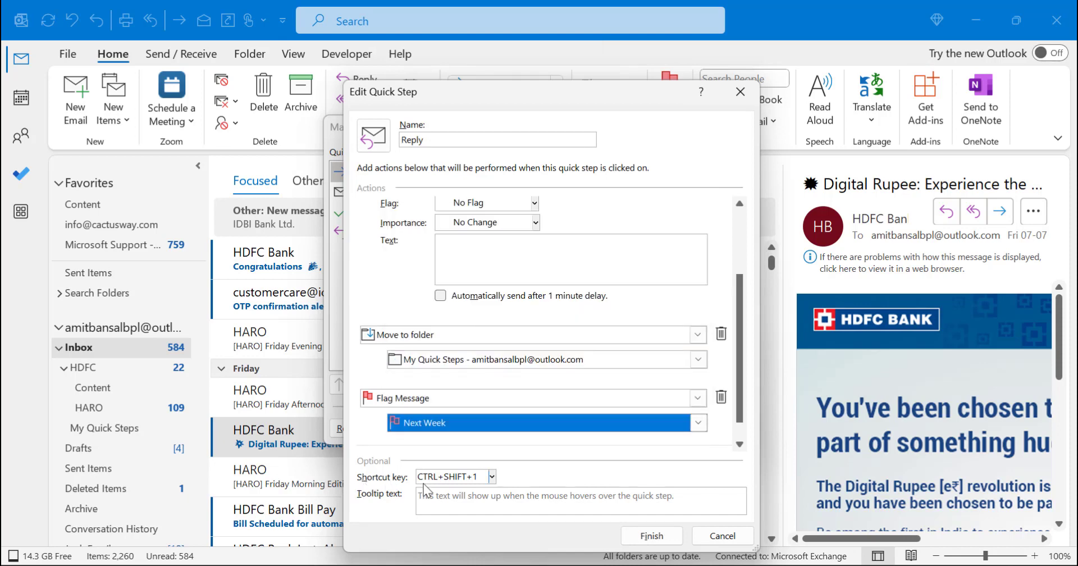
{"action": "left_click", "coordinate": [651, 536]}
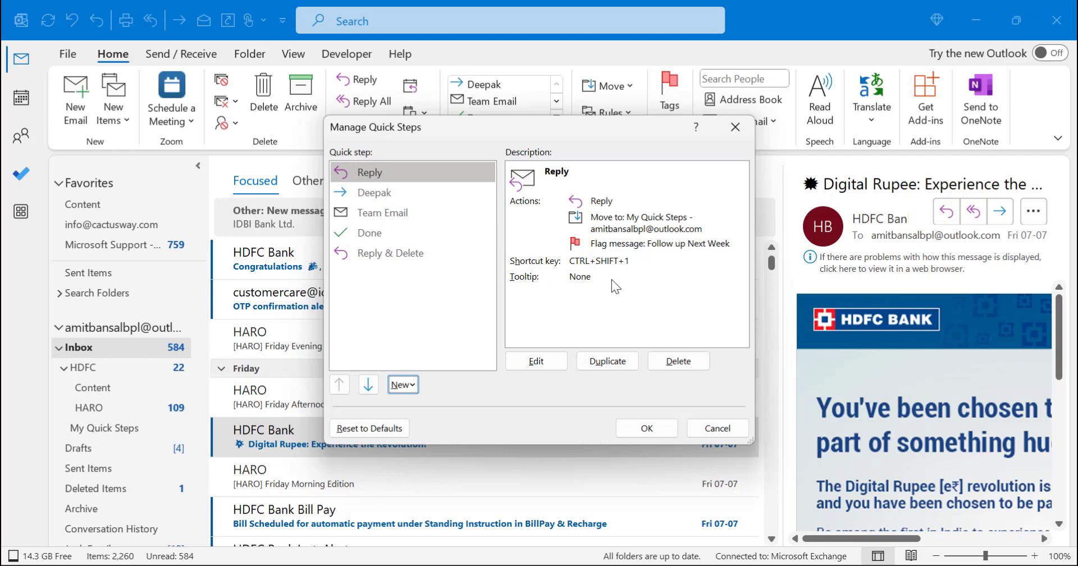
Reopen the Reply quick step to review its actions, save it, and confirm the quick steps manager
{"action": "left_click", "coordinate": [548, 363]}
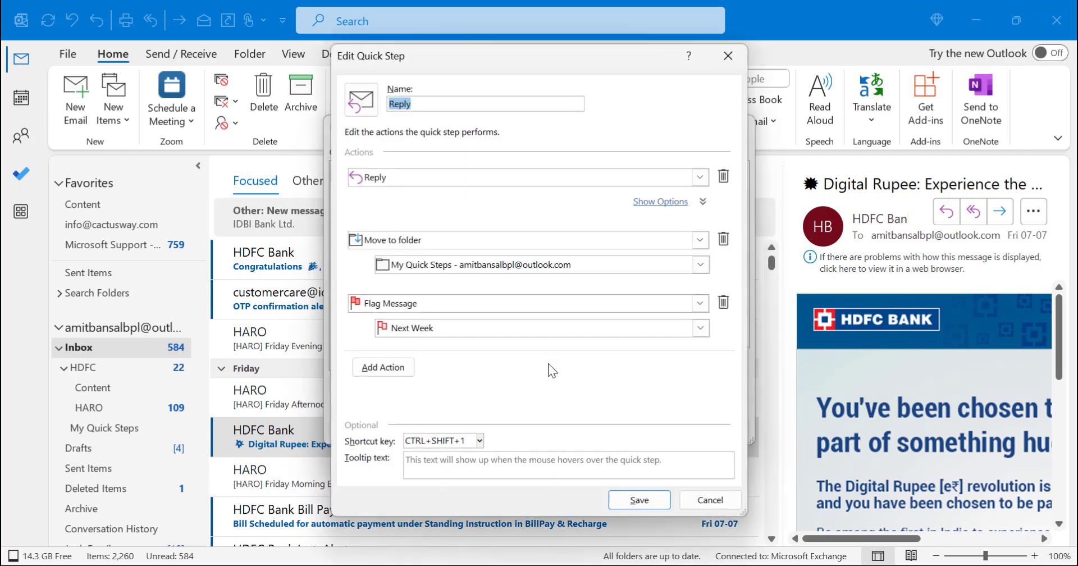
{"action": "left_click_drag", "start_coordinate": [564, 63], "coordinate": [578, 87]}
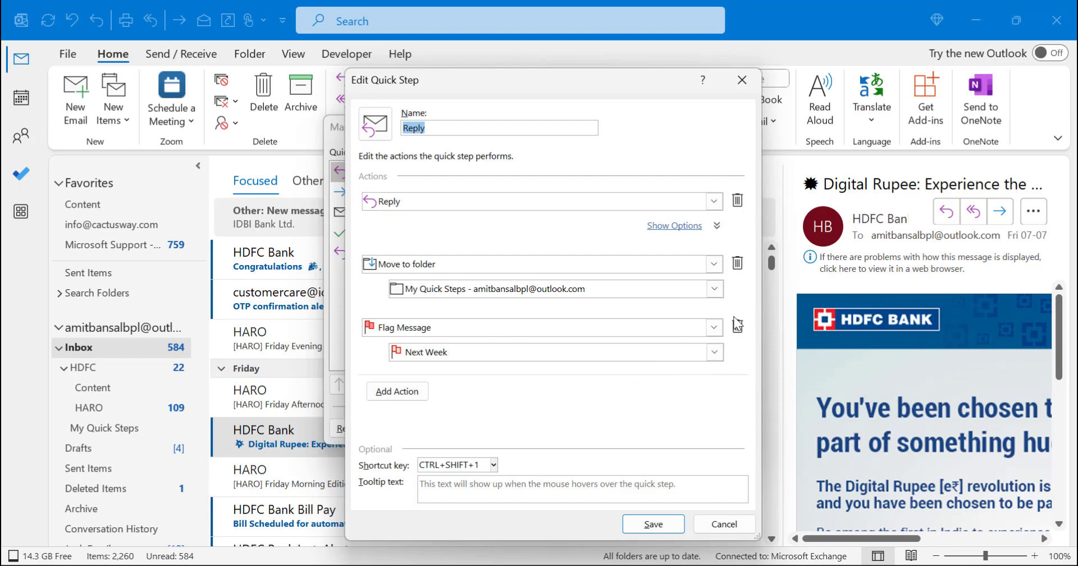
{"action": "left_click", "coordinate": [652, 525]}
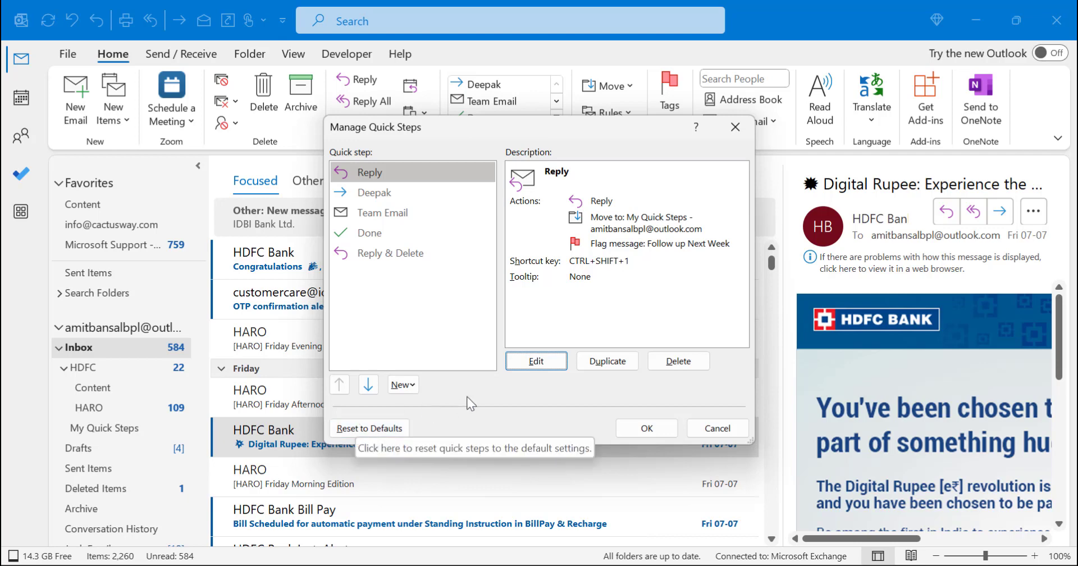
{"action": "left_click", "coordinate": [636, 430]}
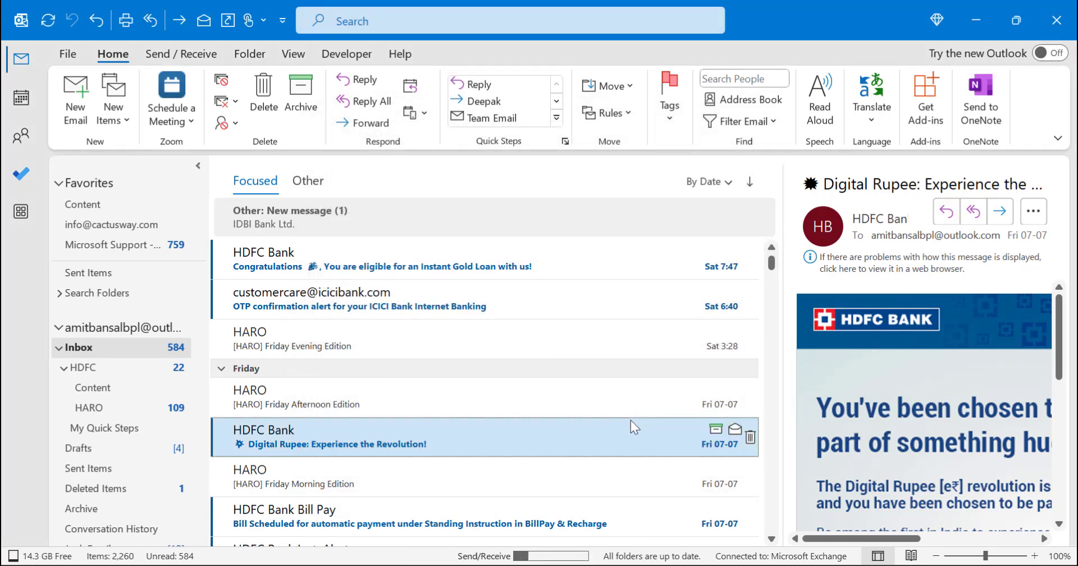
Run the Reply quick step on the HDFC Bank Digital Rupee message and send the reply with URGENT in its subject
{"action": "left_click", "coordinate": [306, 339]}
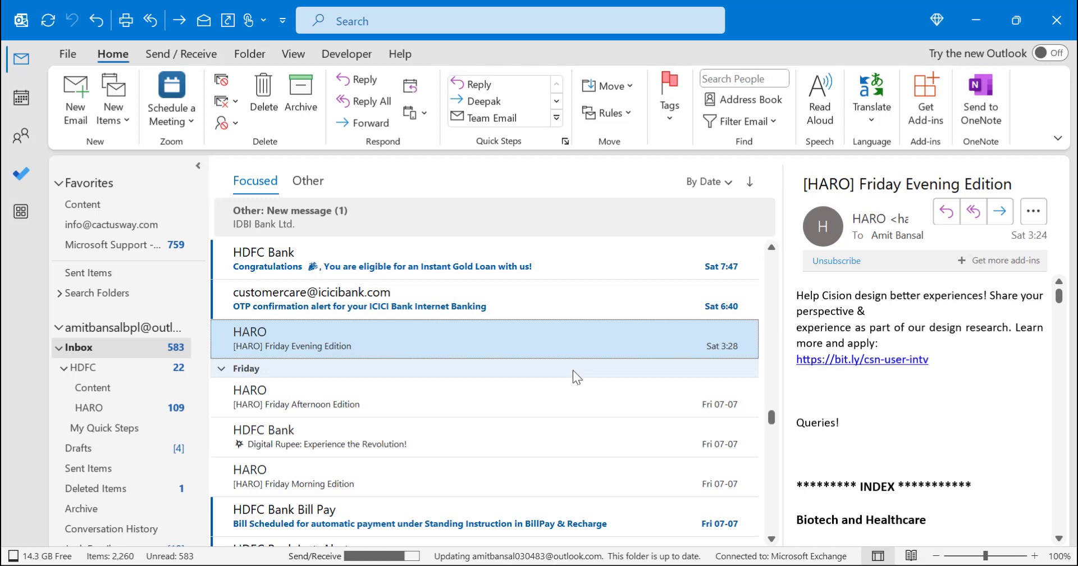
{"action": "key", "text": "End"}
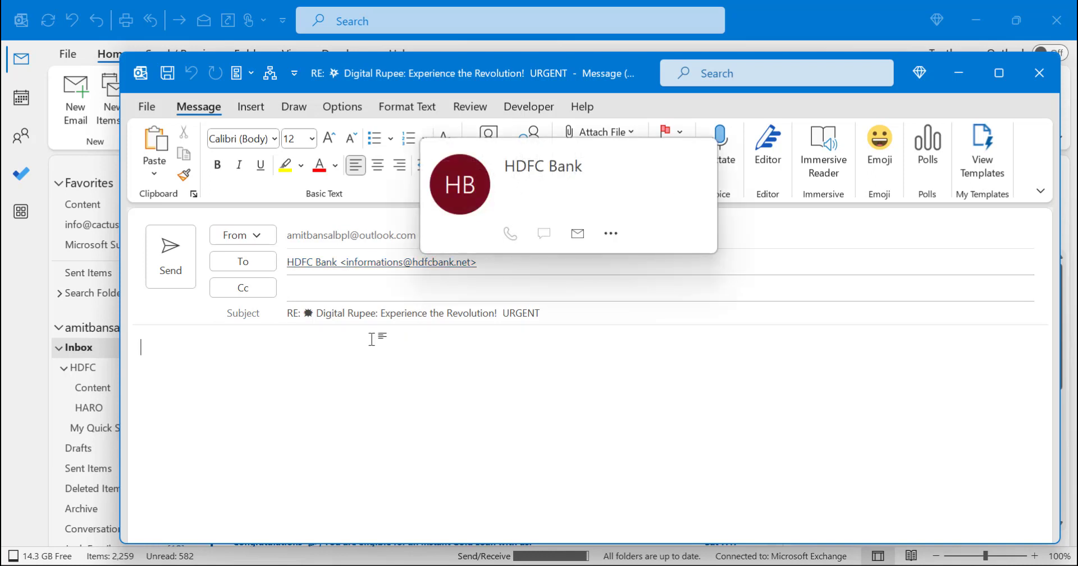
{"action": "double_click", "coordinate": [504, 315]}
{"action": "left_click", "coordinate": [592, 313]}
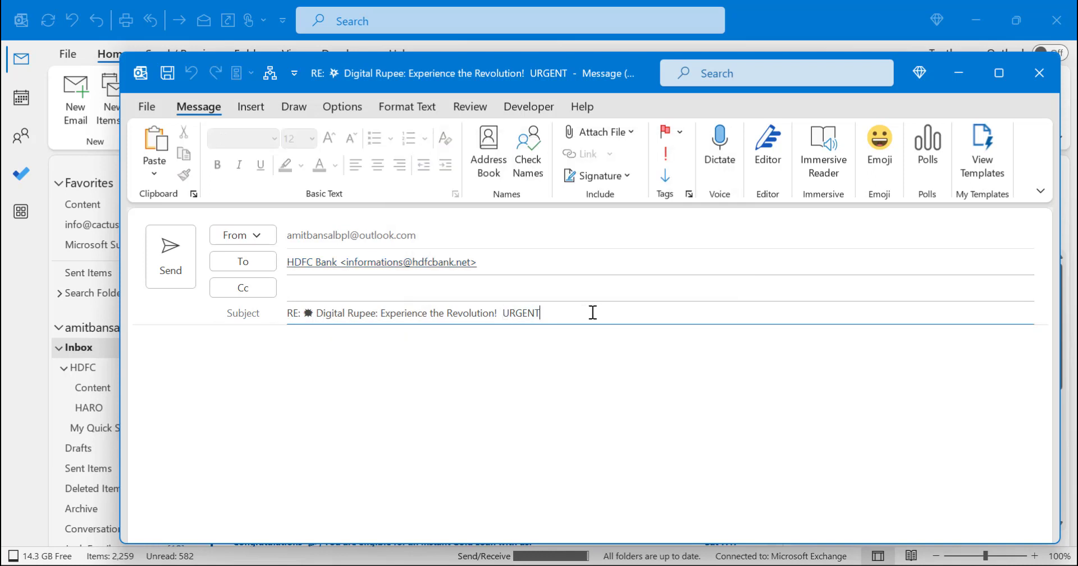
{"action": "double_click", "coordinate": [511, 313]}
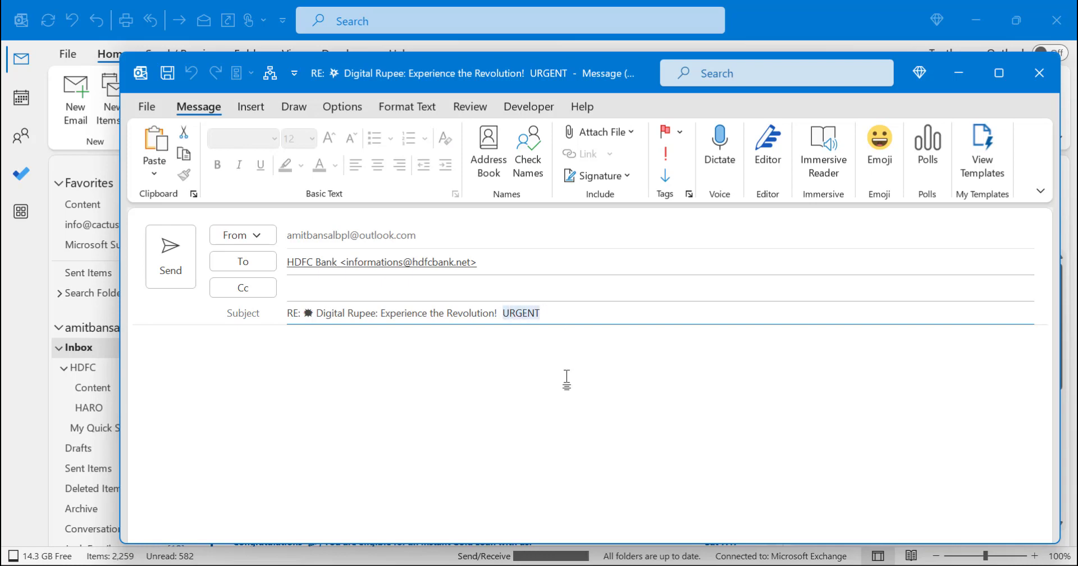
{"action": "left_click", "coordinate": [166, 270]}
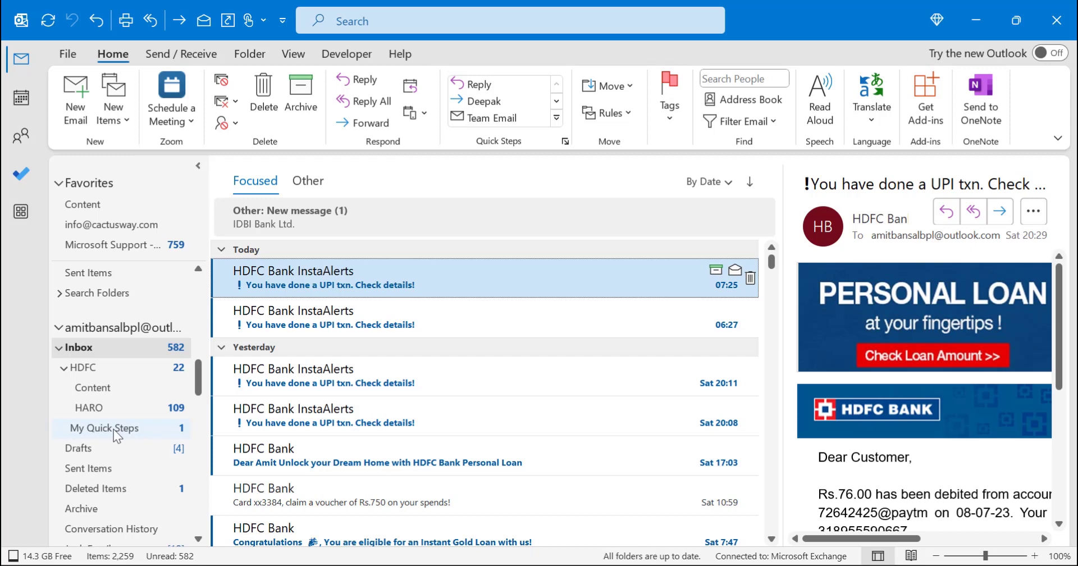
Check the My Quick Steps folder for the moved and flagged message and Sent Items for the URGENT reply
{"action": "left_click", "coordinate": [94, 431]}
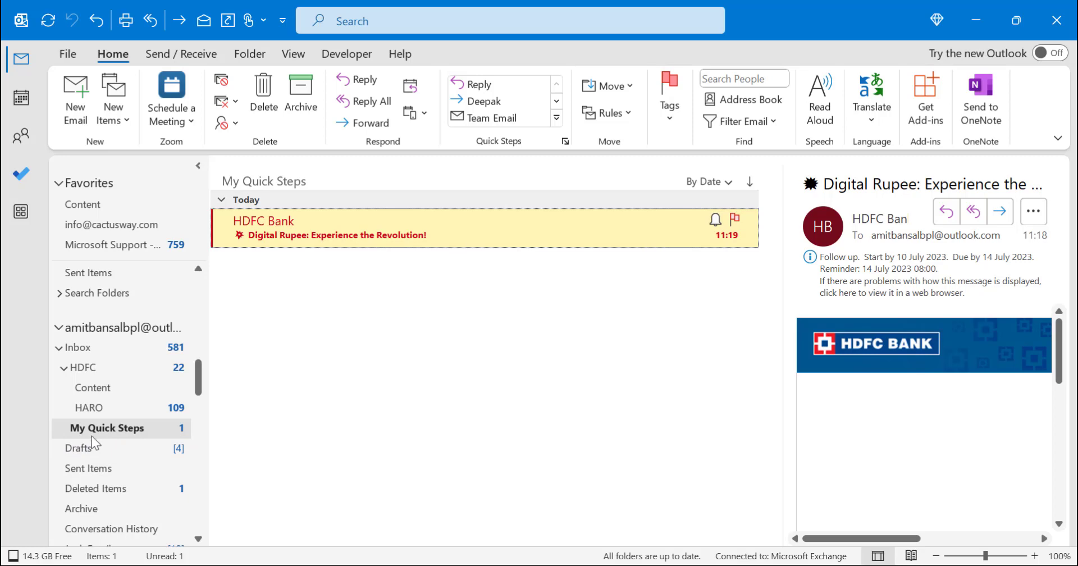
{"action": "left_click", "coordinate": [92, 470]}
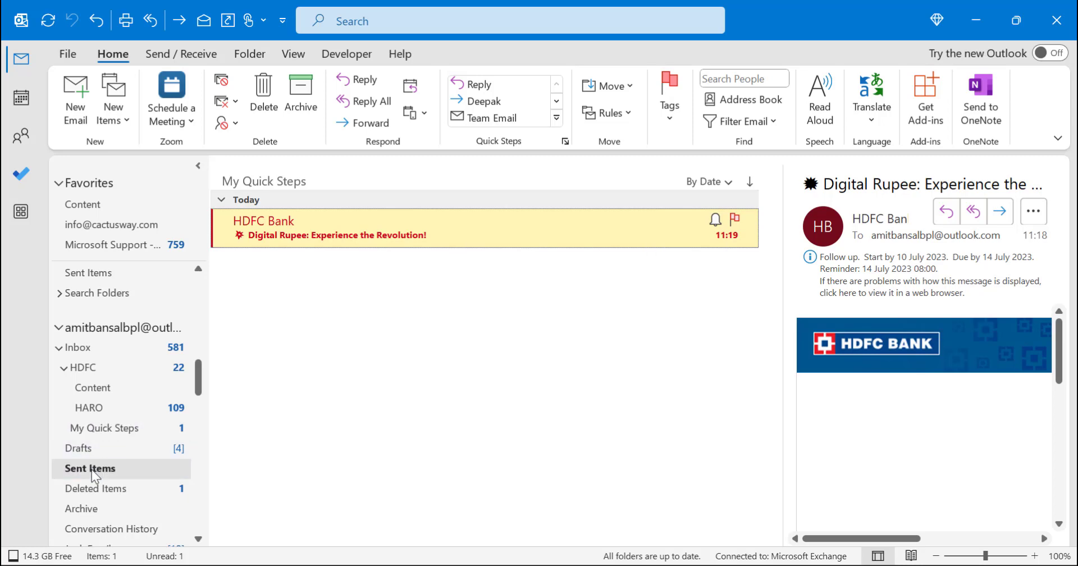
{"action": "left_click", "coordinate": [364, 228]}
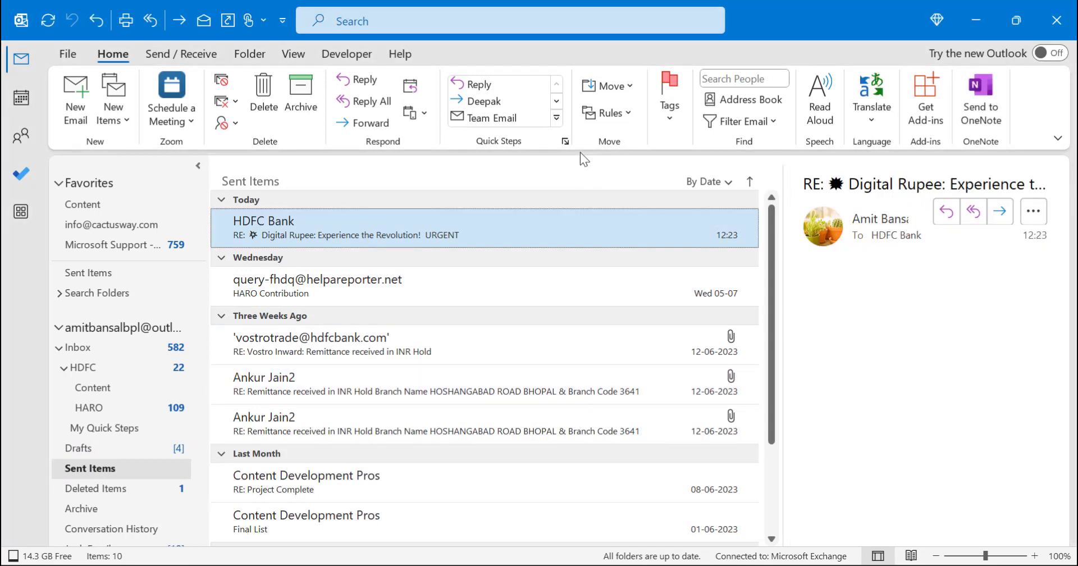
{"action": "left_click", "coordinate": [99, 433]}
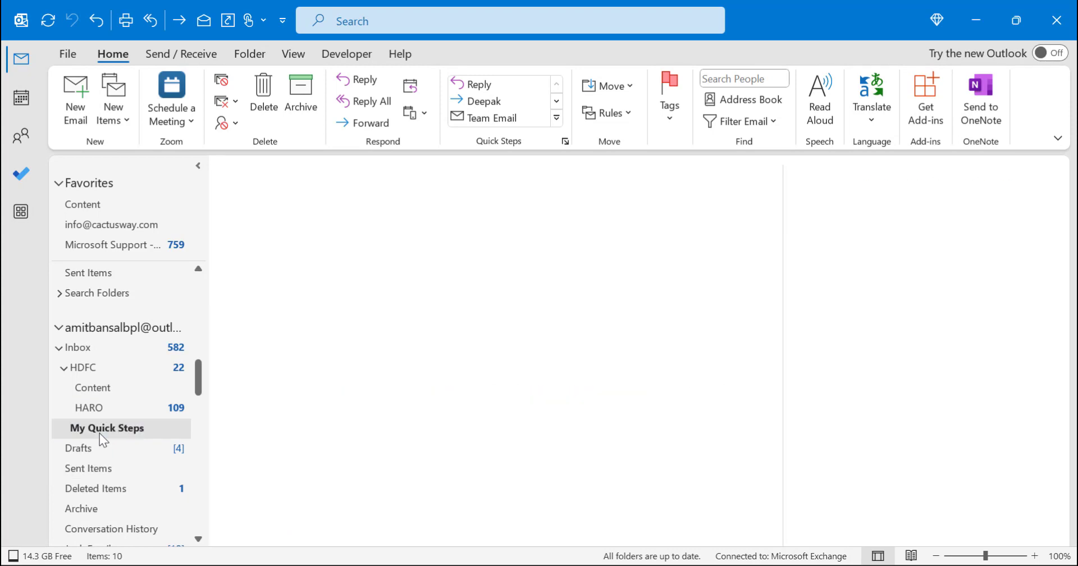